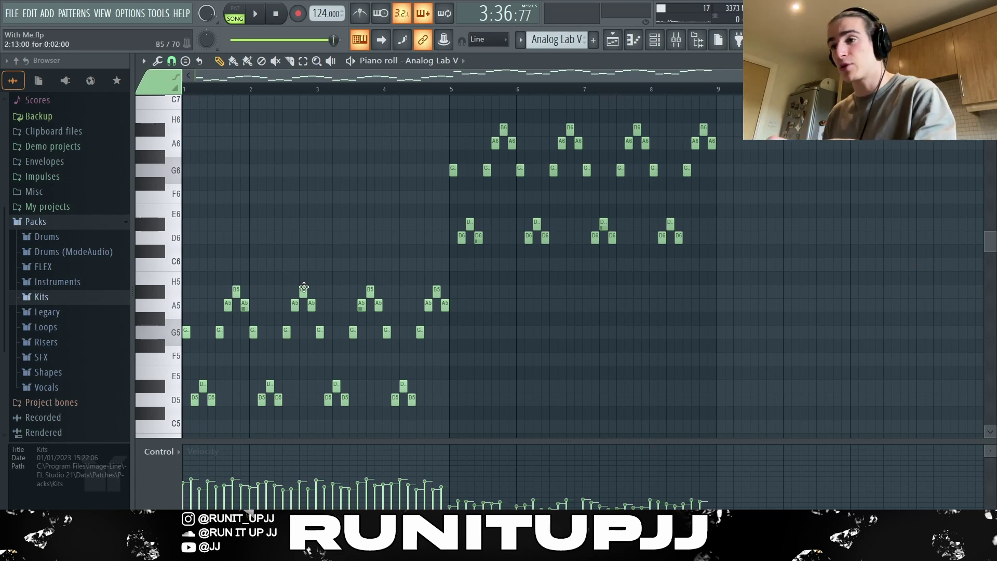
Step: Select the Analog Lab V melody notes in bars 1–4 and 5–8, then deselect them
{"action": "left_click_drag", "start_coordinate": [246, 418], "coordinate": [183, 259]}
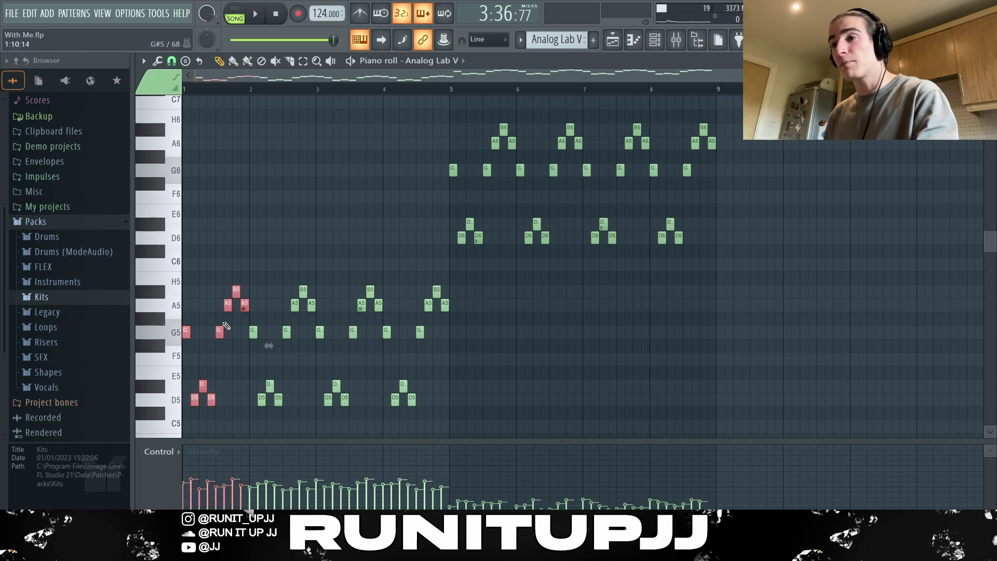
{"action": "left_click_drag", "start_coordinate": [192, 381], "coordinate": [217, 407]}
{"action": "left_click_drag", "start_coordinate": [222, 283], "coordinate": [242, 317]}
{"action": "left_click_drag", "start_coordinate": [466, 421], "coordinate": [185, 289]}
{"action": "left_click_drag", "start_coordinate": [483, 421], "coordinate": [182, 273]}
{"action": "left_click_drag", "start_coordinate": [789, 285], "coordinate": [414, 128]}
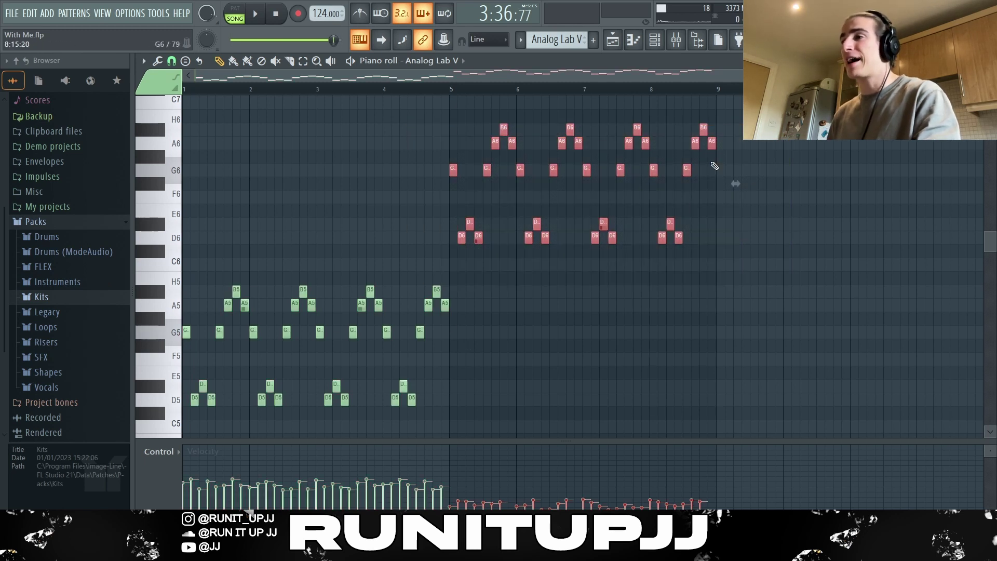
{"action": "left_click", "coordinate": [733, 187]}
Step: Randomize the melody note velocities with the Randomizer's VEL amount raised
{"action": "key", "text": "alt+r"}
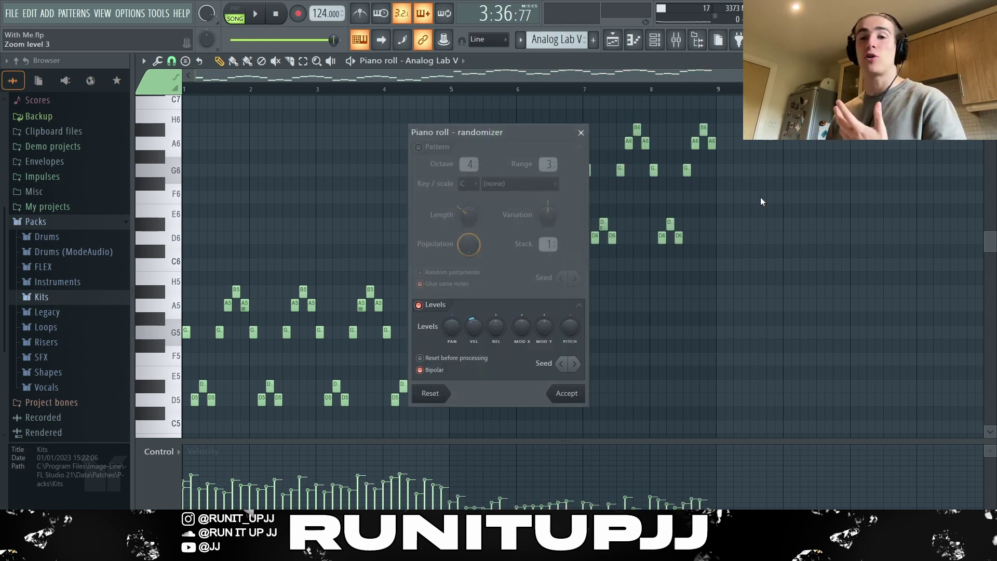
{"action": "mouse_move", "coordinate": [474, 327]}
{"action": "left_mouse_down"}
{"action": "mouse_move", "coordinate": [474, 304]}
{"action": "mouse_move", "coordinate": [475, 325]}
{"action": "left_mouse_up"}
{"action": "left_click", "coordinate": [564, 395]}
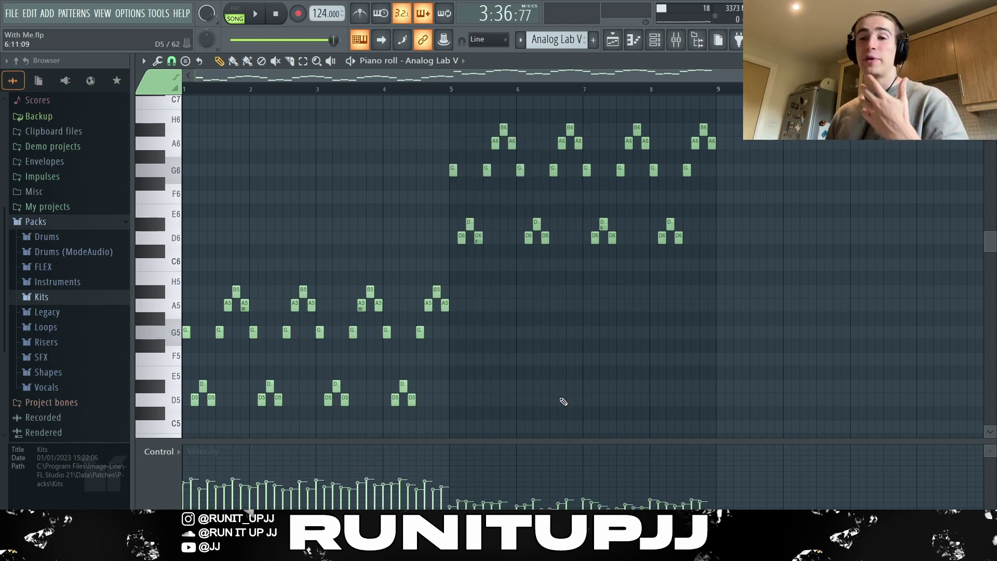
Step: Select the stacked chord notes: D5, A5/B5, D6 and A6/B6
{"action": "left_click_drag", "start_coordinate": [522, 419], "coordinate": [173, 373]}
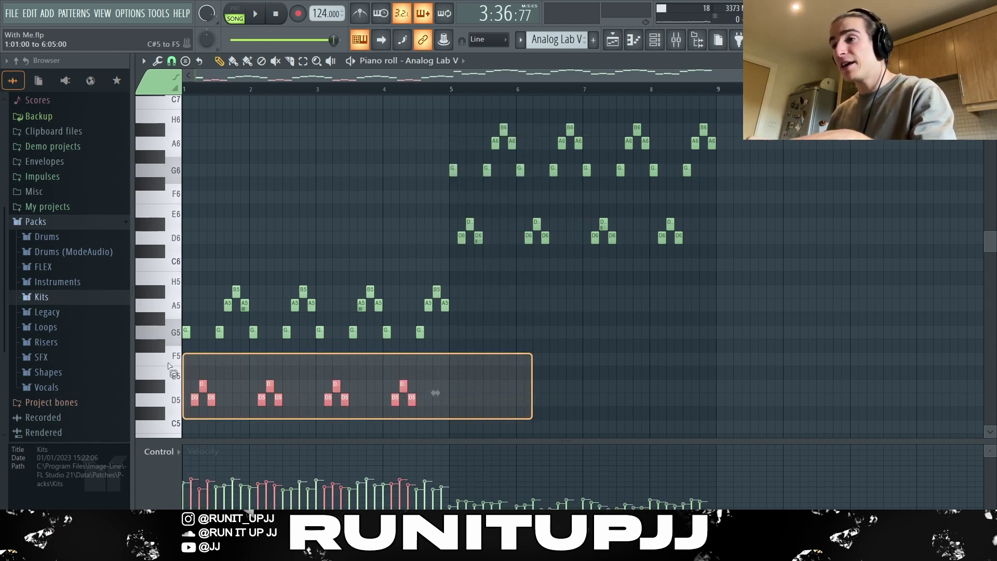
{"action": "left_click_drag", "start_coordinate": [508, 322], "coordinate": [206, 271]}
{"action": "left_click_drag", "start_coordinate": [407, 229], "coordinate": [832, 286]}
{"action": "left_click_drag", "start_coordinate": [784, 164], "coordinate": [376, 97]}
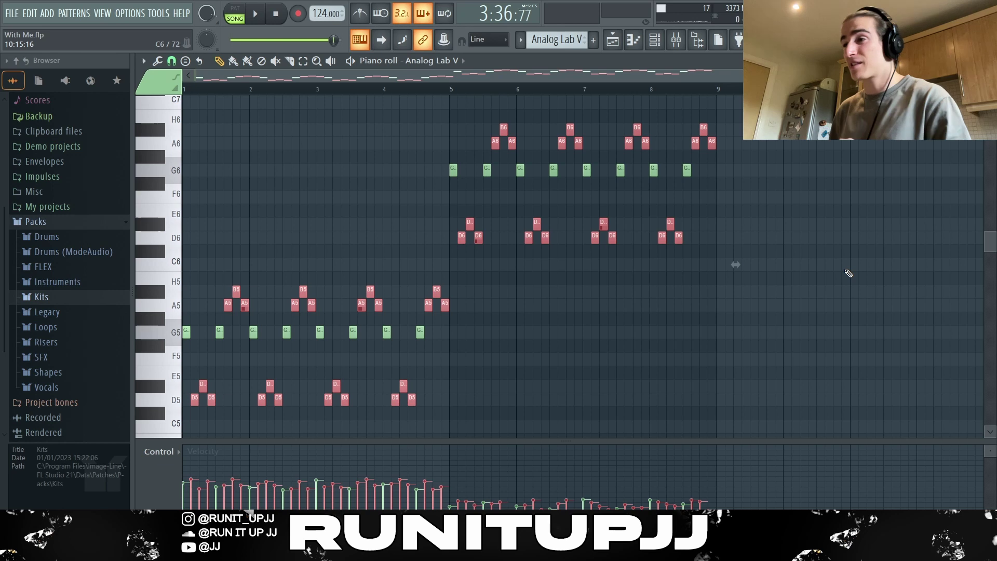
Step: Deselect all notes, play the melody, and show ValhallaVintageVerb on Insert 1 (Concert Hall, 27.6% mix)
{"action": "key", "text": "ctrl+d"}
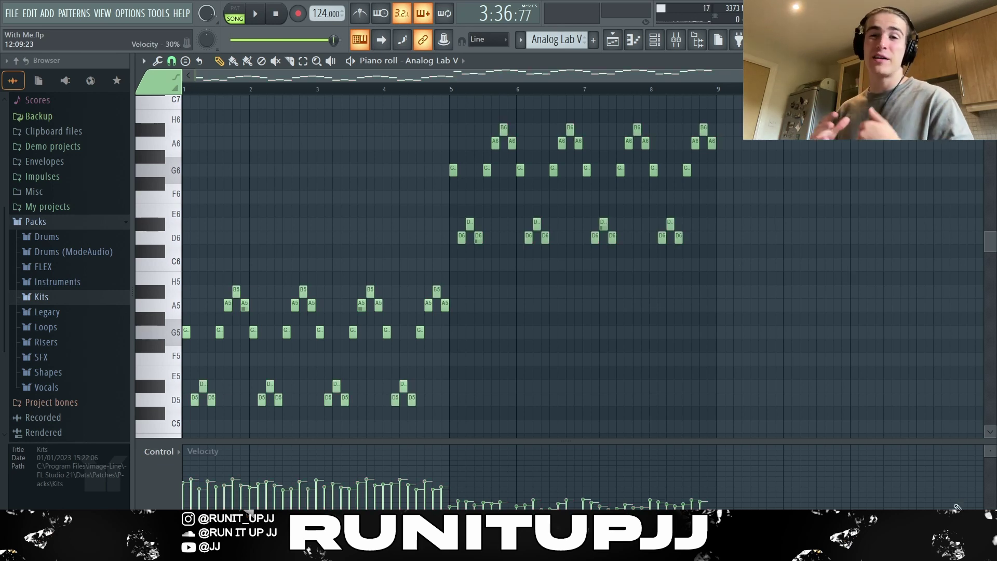
{"action": "key", "text": "space"}
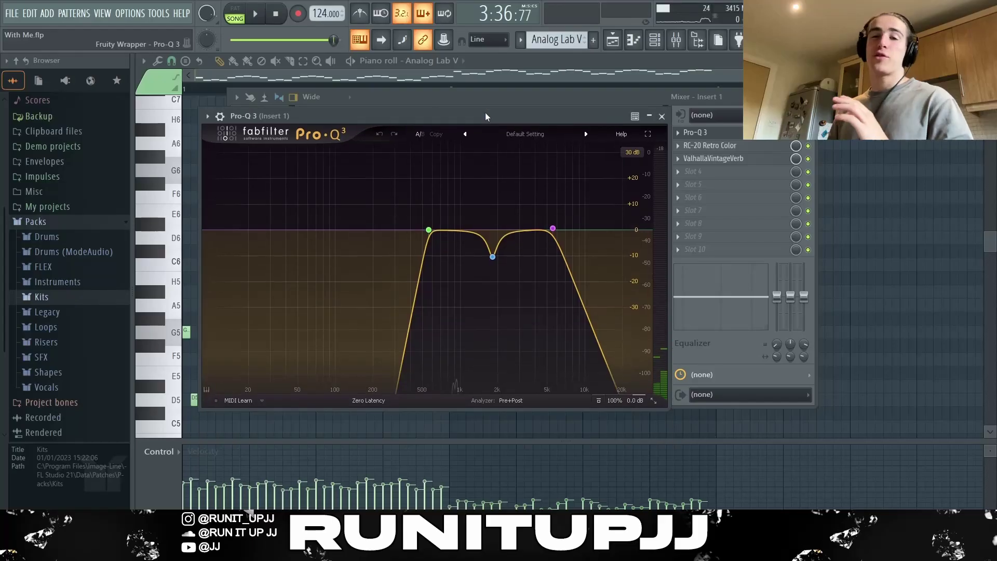
{"action": "mouse_move", "coordinate": [546, 215]}
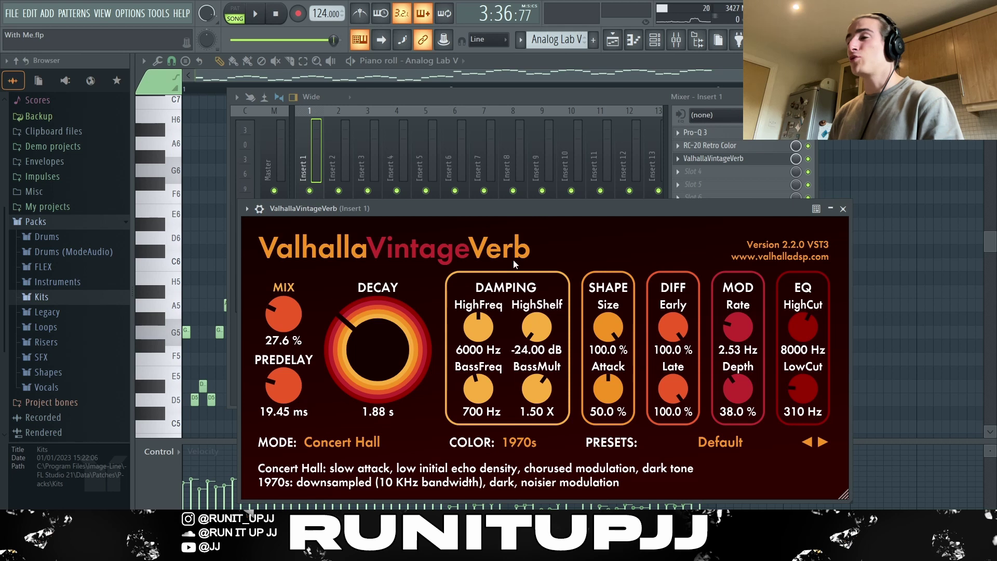
Step: Move the ValhallaVintageVerb window higher, then close it
{"action": "left_click_drag", "start_coordinate": [524, 213], "coordinate": [495, 114]}
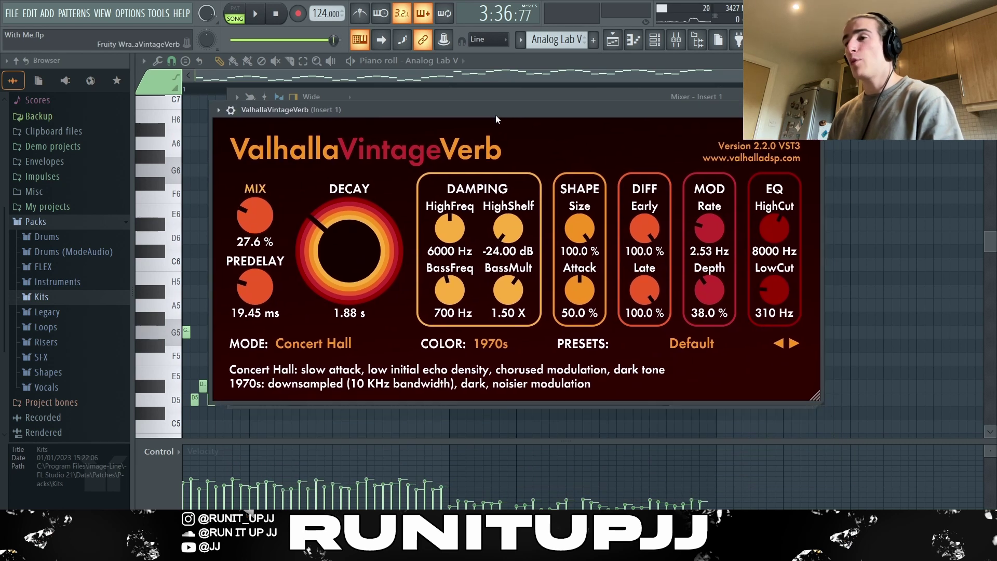
{"action": "left_click", "coordinate": [814, 109]}
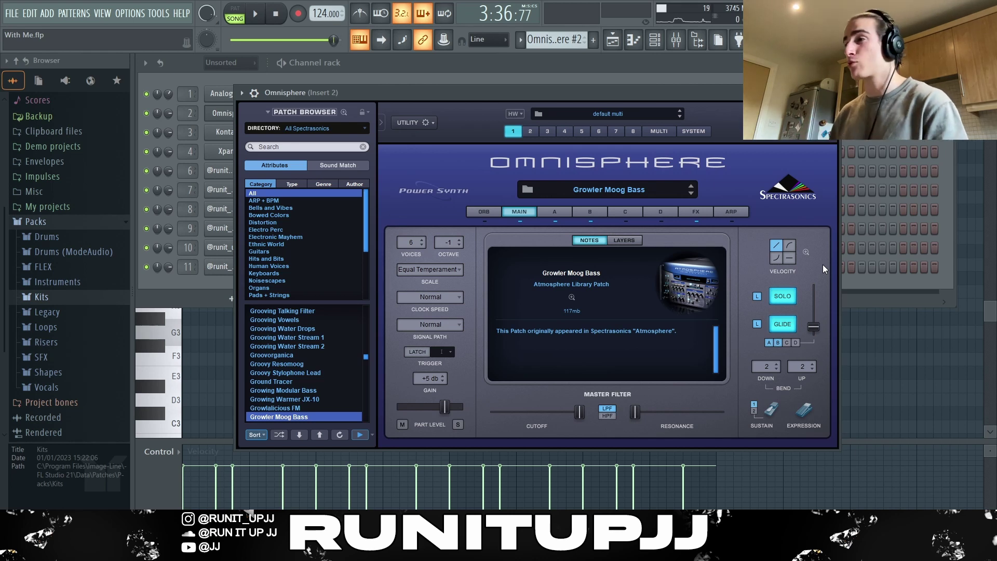
Step: Inspect the Omnisphere pattern's G4, D4, D#4 and C4 notes in the piano roll, then play it
{"action": "key", "text": "F7"}
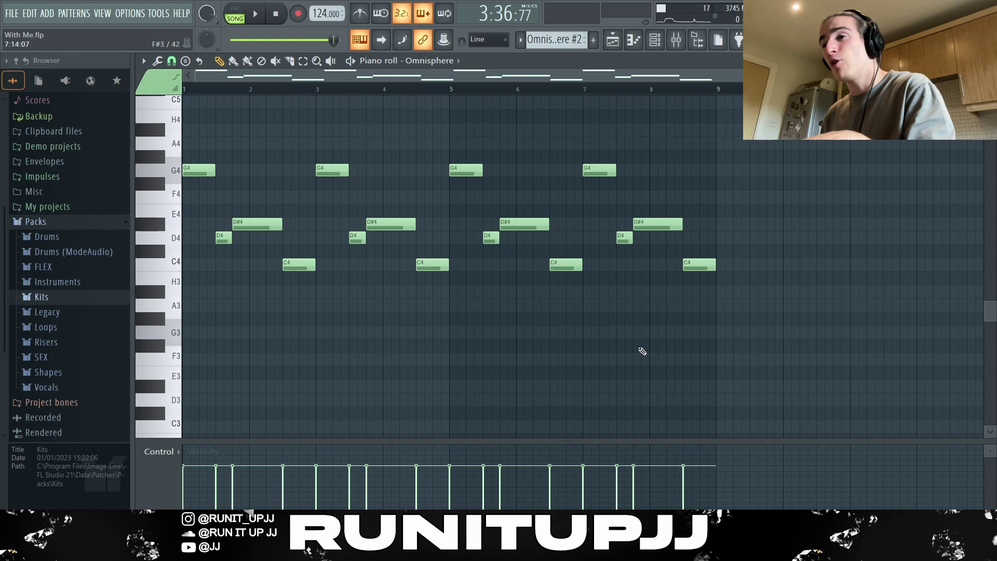
{"action": "left_click_drag", "start_coordinate": [232, 262], "coordinate": [272, 217]}
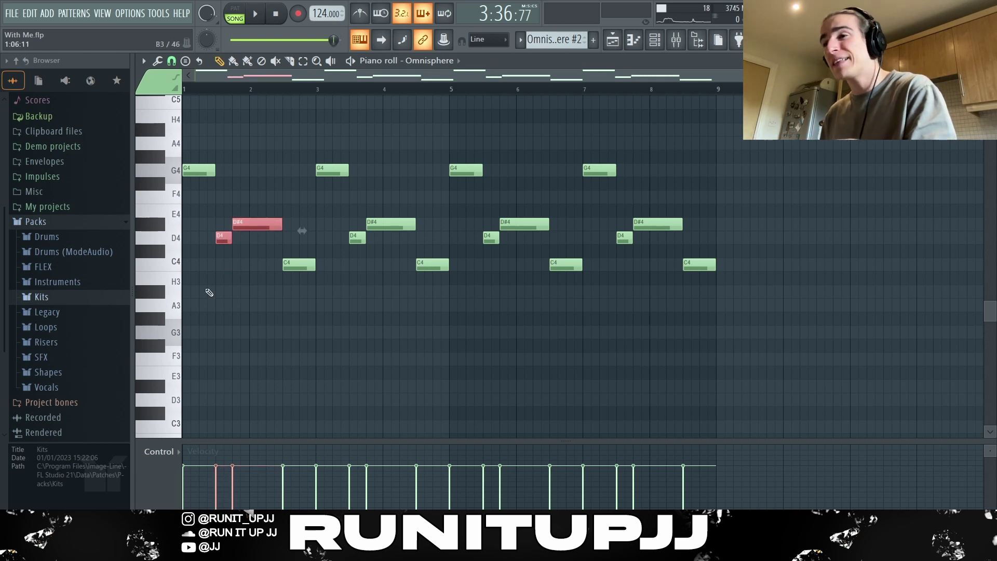
{"action": "left_click", "coordinate": [284, 263]}
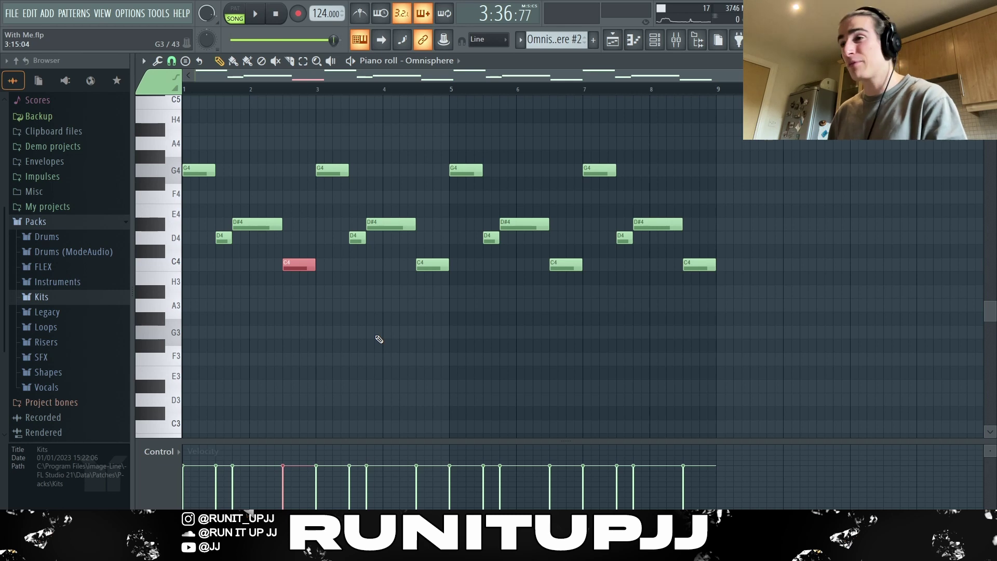
{"action": "key", "text": "ctrl+d"}
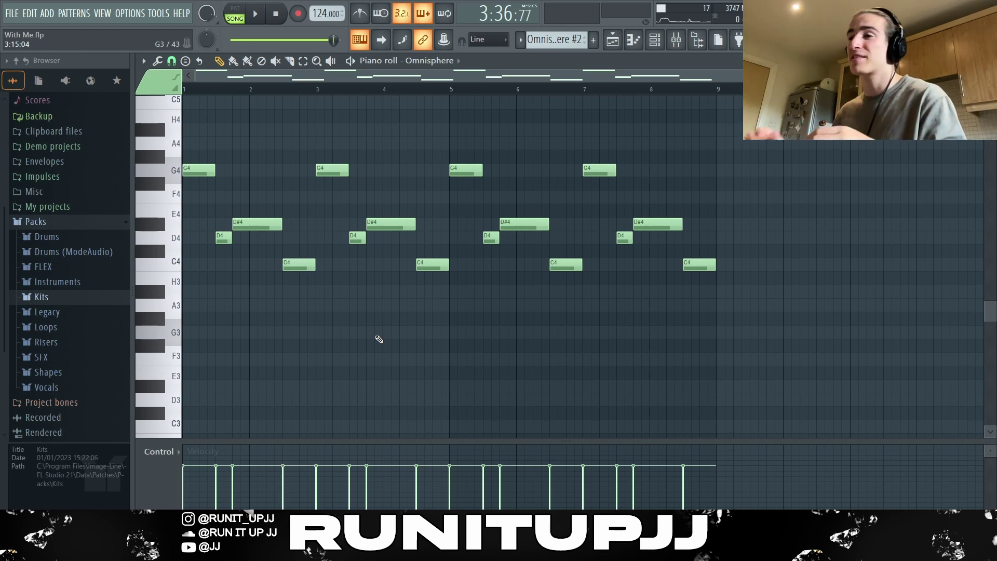
{"action": "left_click_drag", "start_coordinate": [308, 306], "coordinate": [183, 151]}
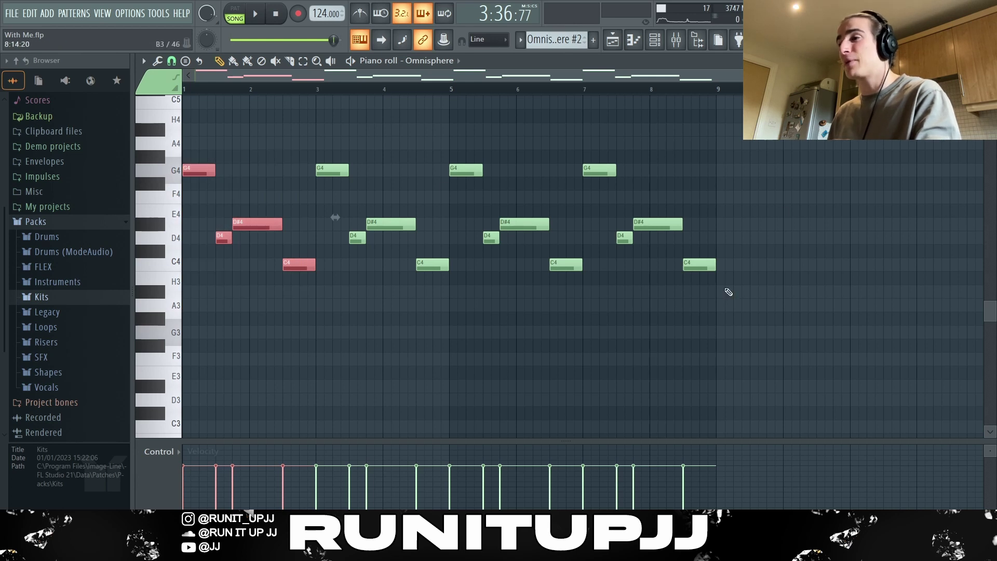
{"action": "key", "text": "ctrl+d"}
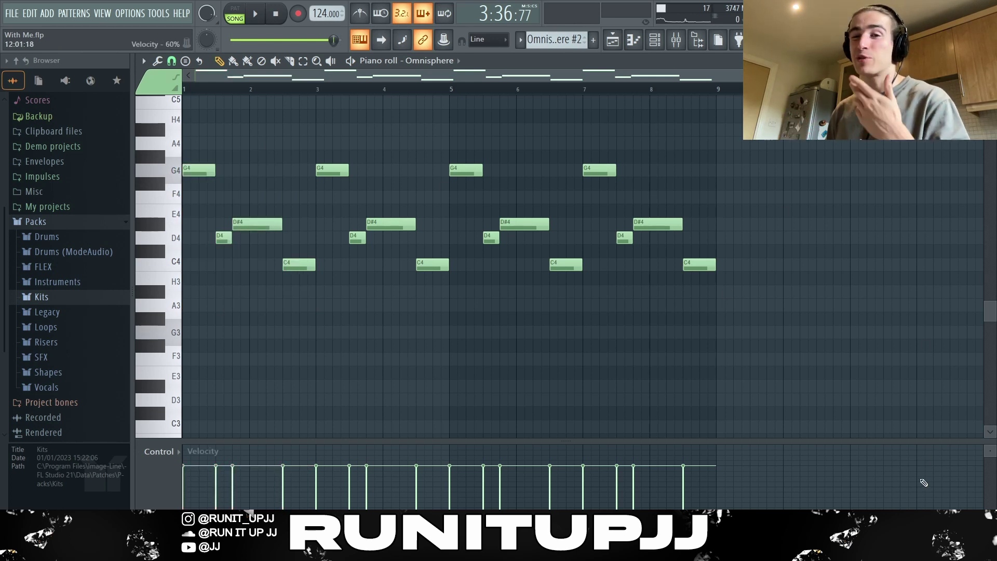
{"action": "key", "text": "space"}
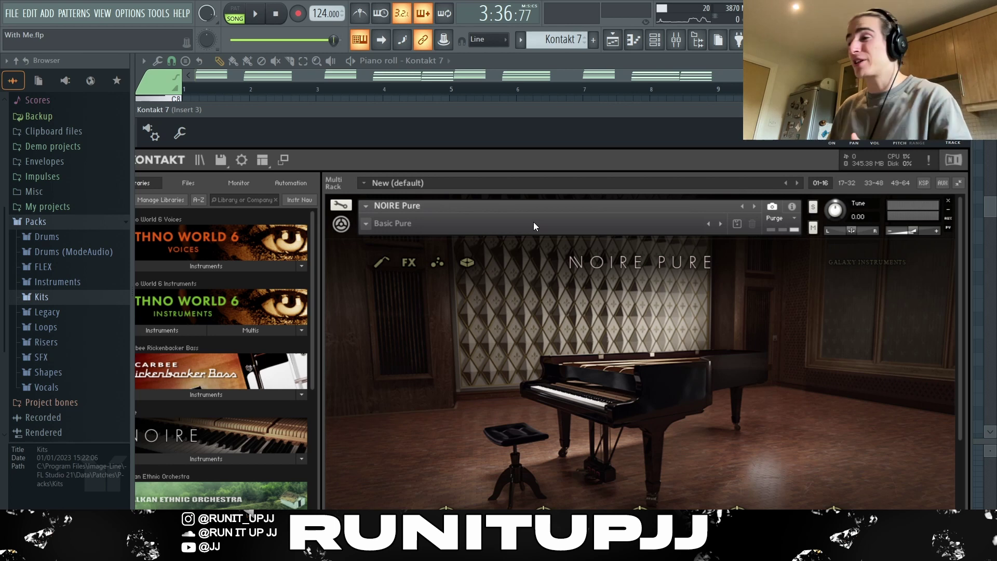
Step: Close Kontakt 7 and select the lower chord notes in bars 1–4
{"action": "key", "text": "Escape"}
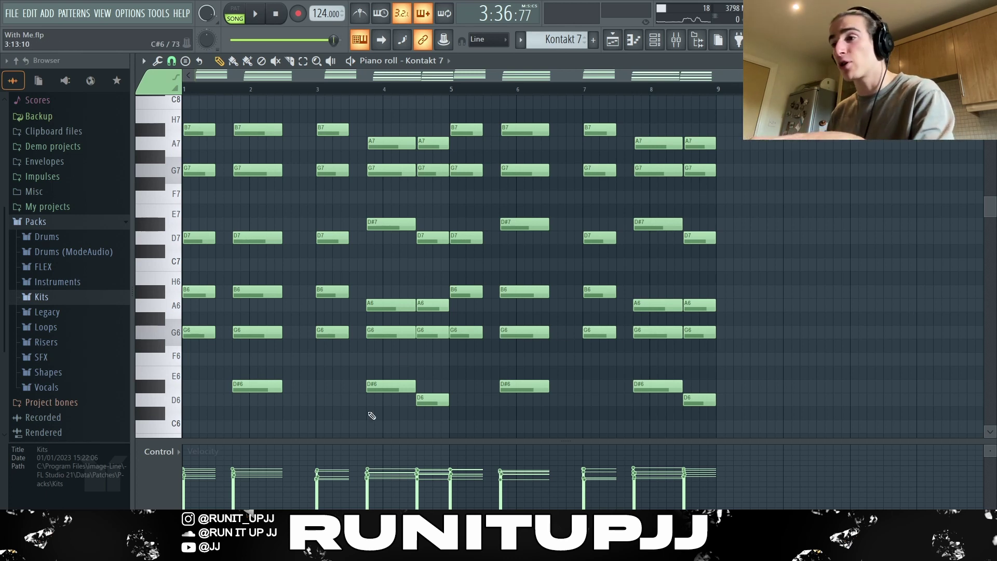
{"action": "left_click_drag", "start_coordinate": [438, 419], "coordinate": [187, 280]}
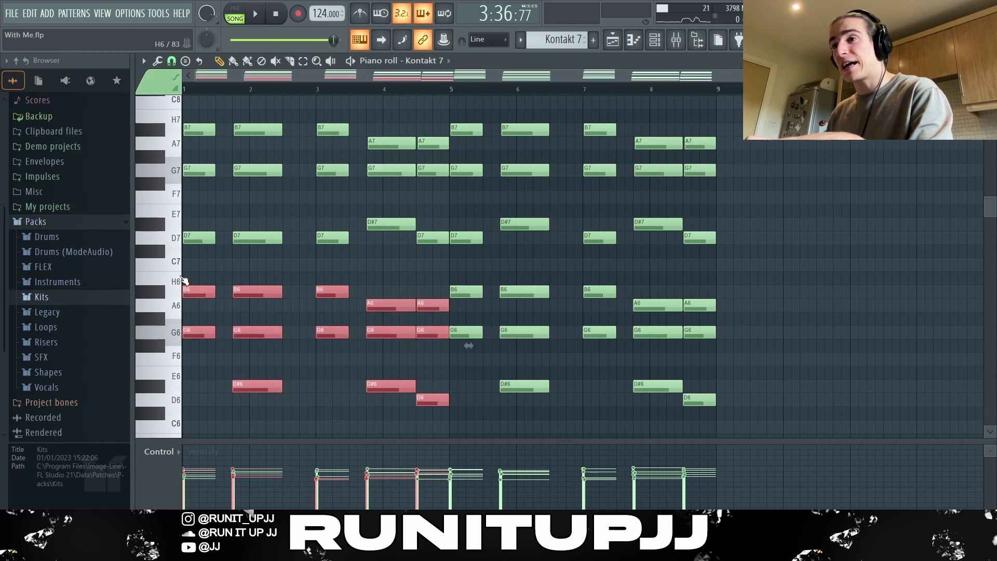
{"action": "left_click", "coordinate": [199, 238], "text": "ctrl+shift"}
{"action": "left_click", "coordinate": [332, 238], "text": "ctrl+shift"}
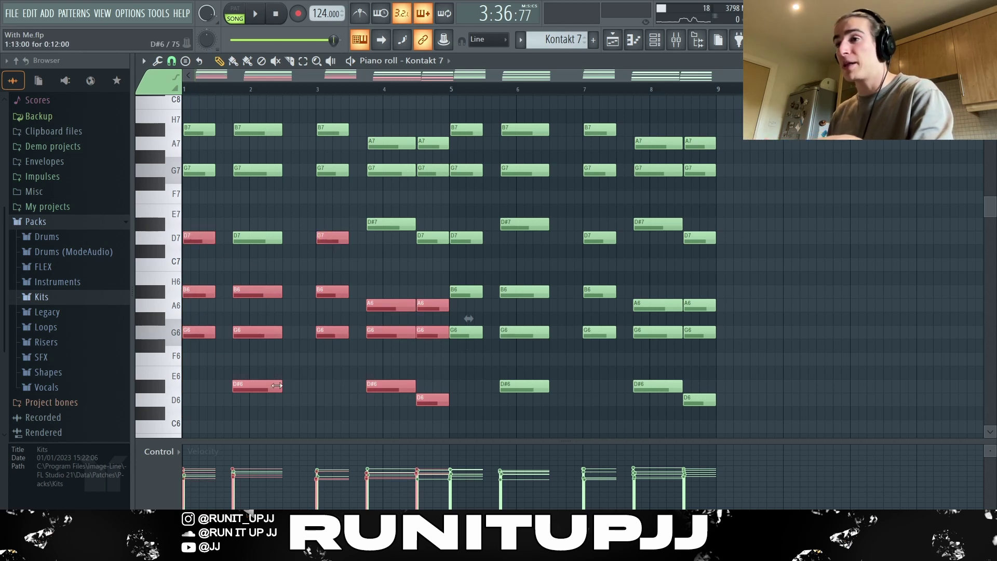
Step: Shift the selected chords up an octave, layer copies at the original pitch, and open Strumize
{"action": "scroll", "coordinate": [366, 319], "scroll_direction": "up", "scroll_amount": 3}
{"action": "key", "text": "ctrl+Up"}
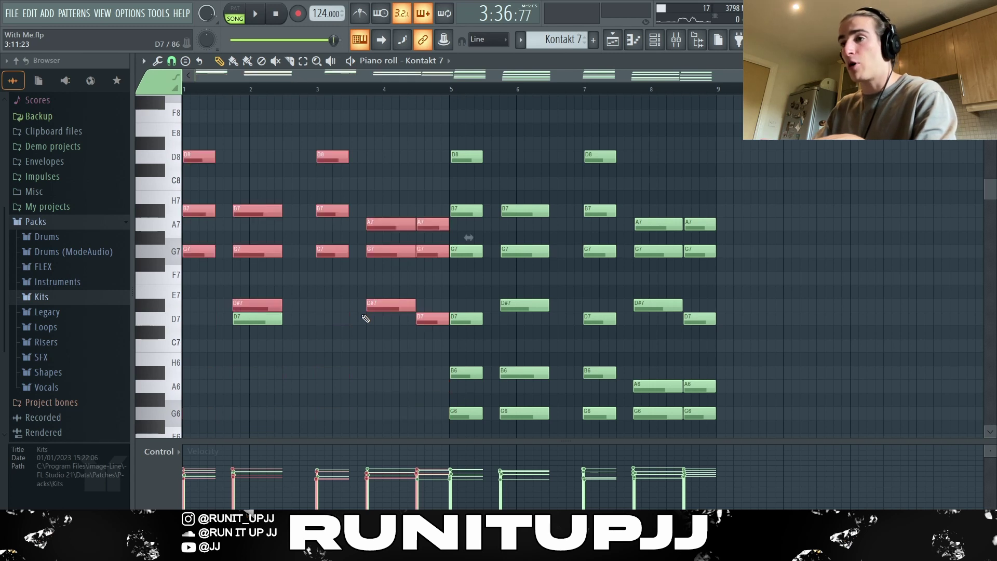
{"action": "key", "text": "ctrl+v"}
{"action": "scroll", "coordinate": [366, 322], "scroll_direction": "down", "scroll_amount": 3}
{"action": "key", "text": "ctrl+d"}
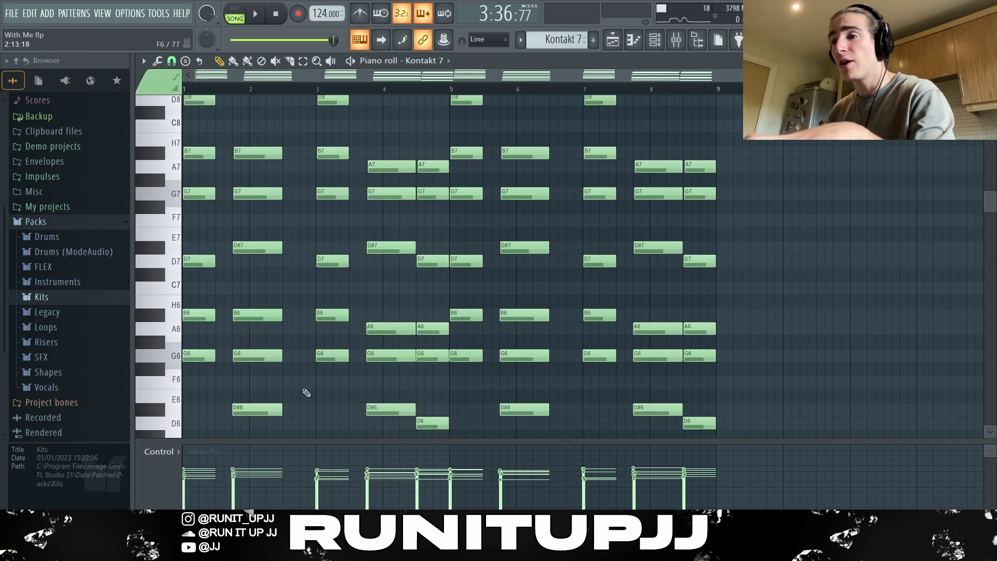
{"action": "key", "text": "alt+s"}
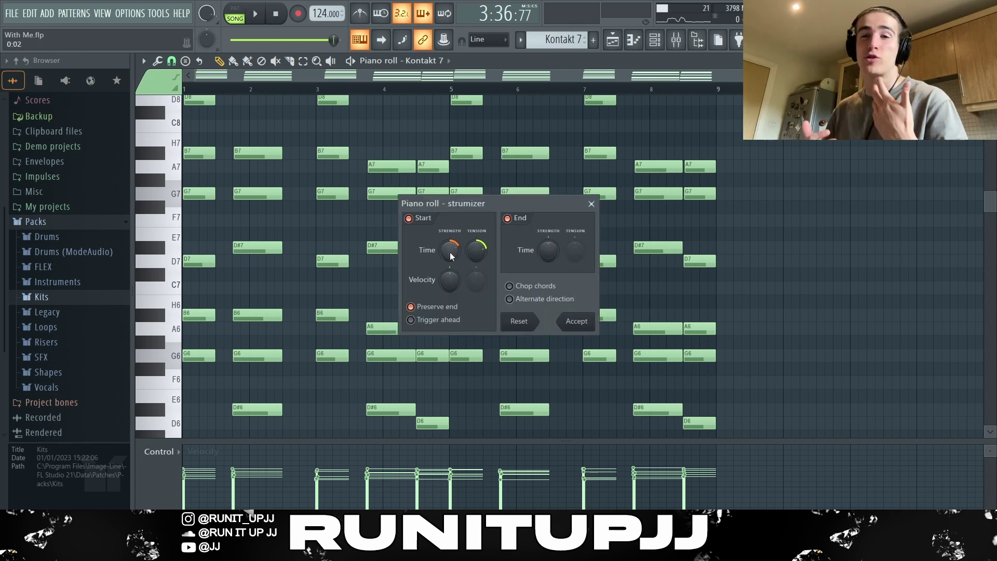
Step: Randomize the Kontakt 7 note velocities with the VEL amount raised
{"action": "key", "text": "Escape"}
{"action": "key", "text": "alt+r"}
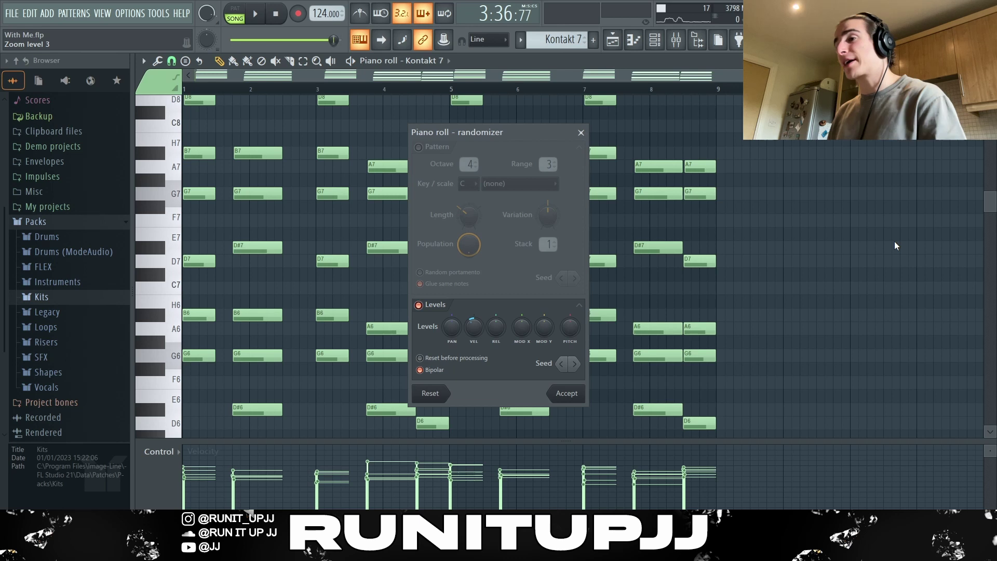
{"action": "left_click_drag", "start_coordinate": [474, 327], "coordinate": [474, 328]}
{"action": "key", "text": "Return"}
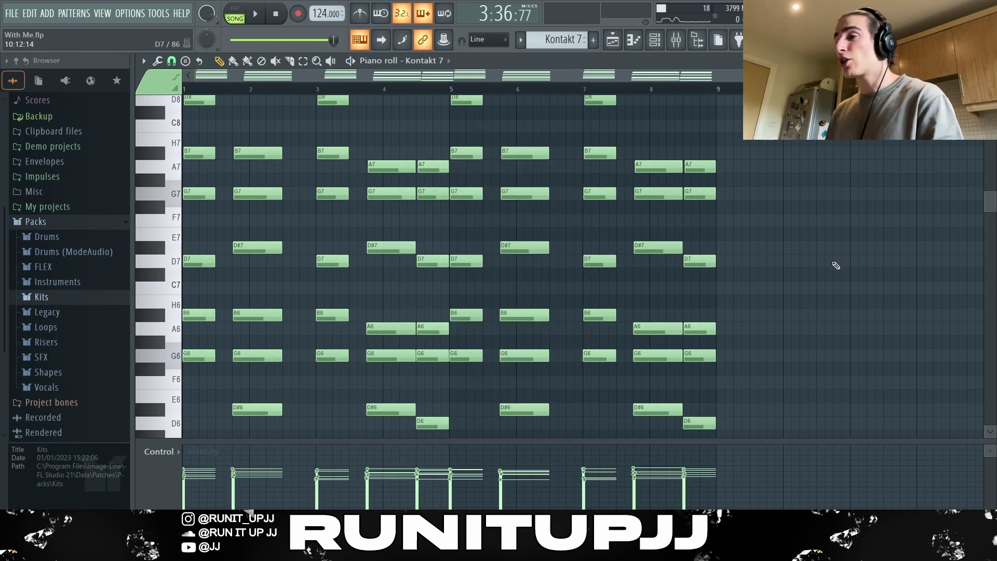
Step: Select the B7, A7, D#6 and D6 notes, clear the selection, and play the melody
{"action": "scroll", "coordinate": [771, 151], "scroll_direction": "down", "scroll_amount": 3}
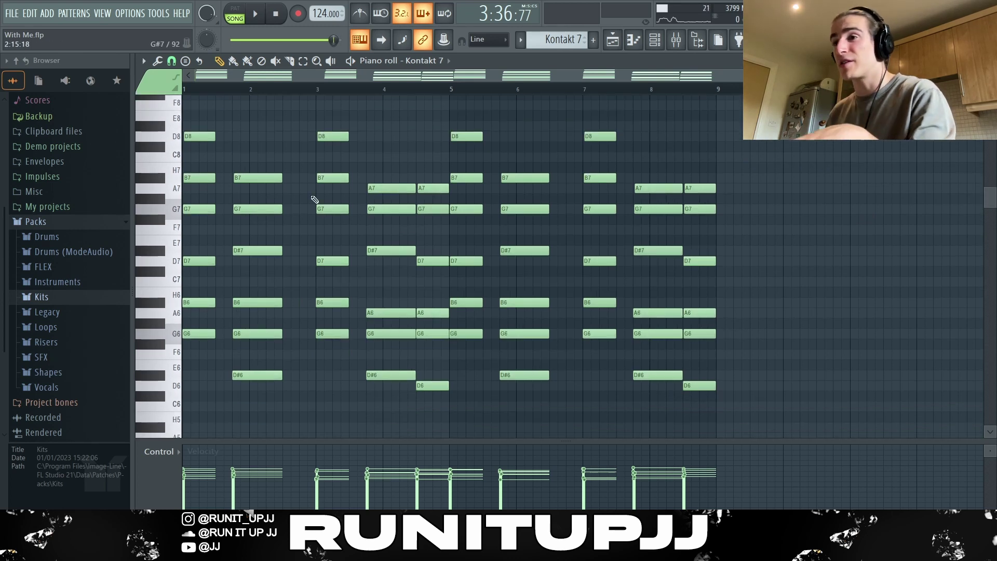
{"action": "left_click_drag", "start_coordinate": [199, 182], "coordinate": [347, 176]}
{"action": "left_click_drag", "start_coordinate": [456, 183], "coordinate": [440, 202]}
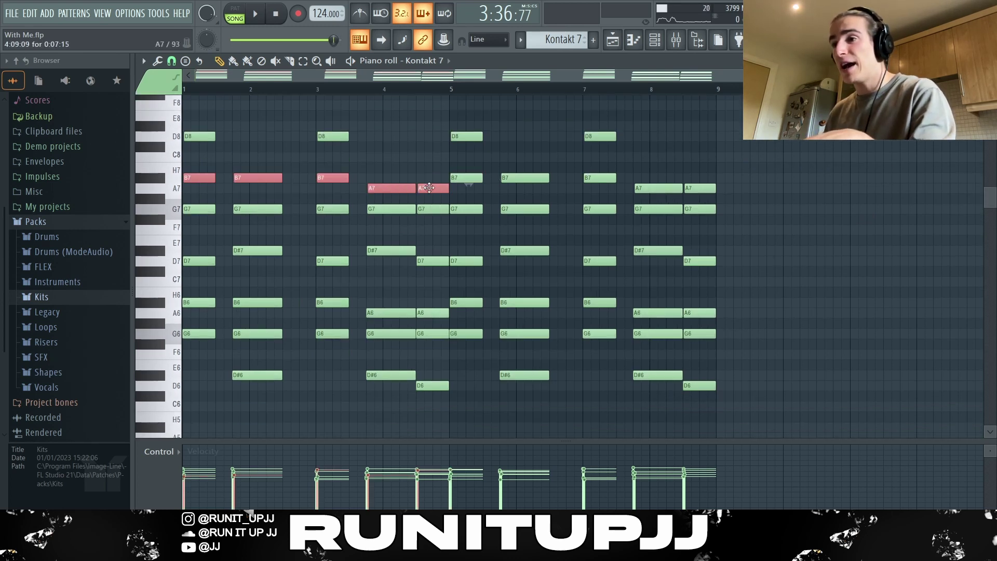
{"action": "left_click_drag", "start_coordinate": [227, 371], "coordinate": [442, 409]}
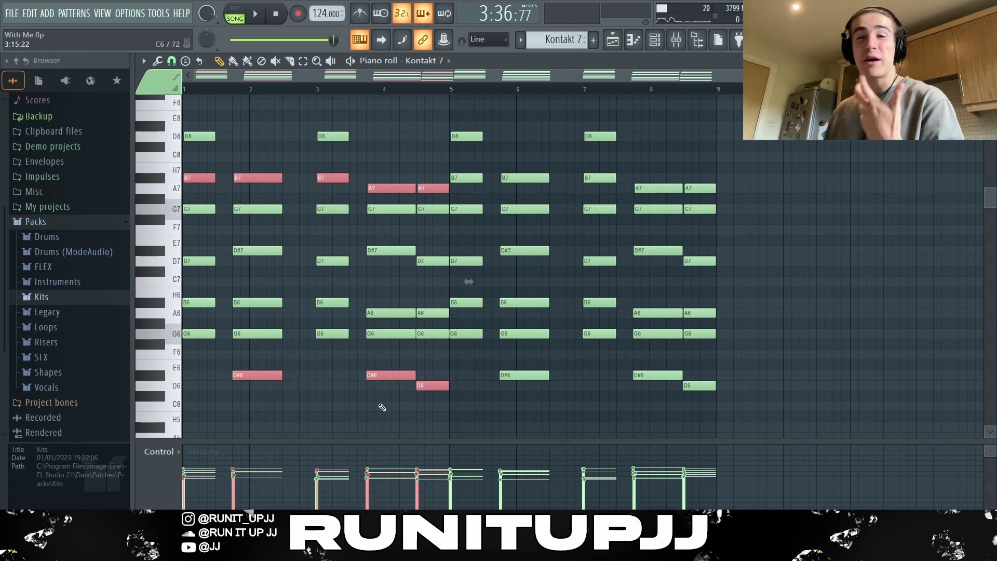
{"action": "left_click", "coordinate": [327, 418]}
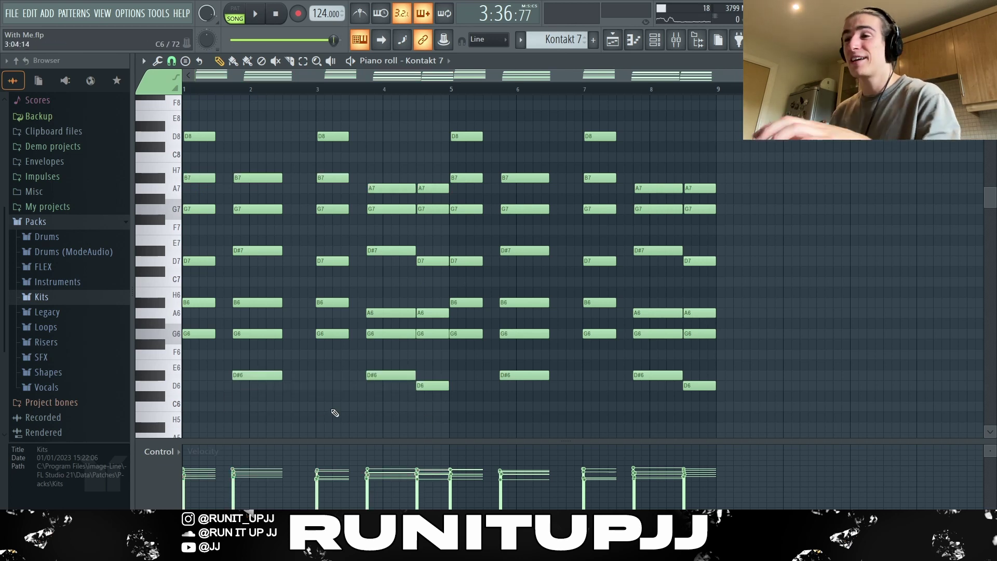
{"action": "left_click_drag", "start_coordinate": [448, 422], "coordinate": [182, 131]}
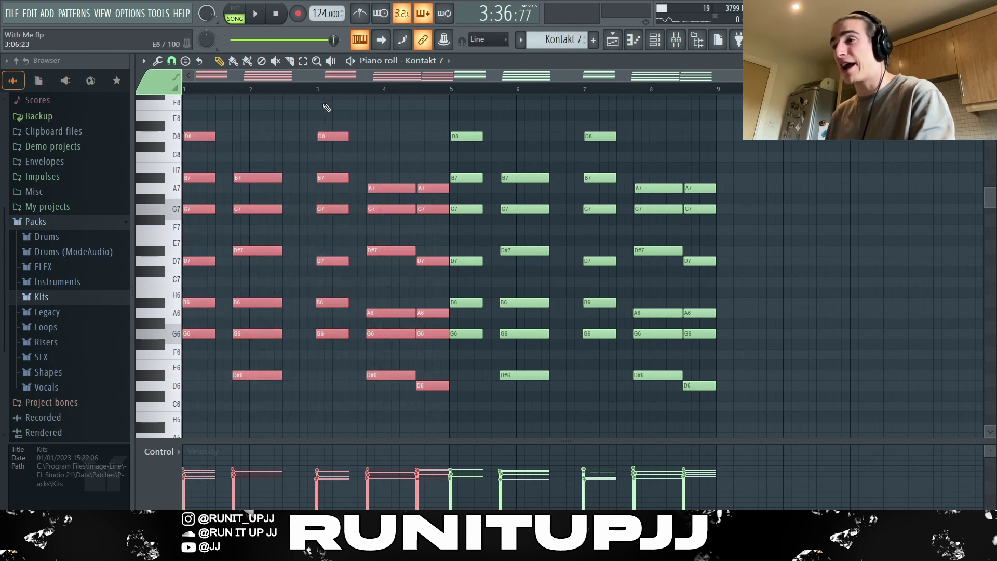
{"action": "left_click", "coordinate": [949, 278]}
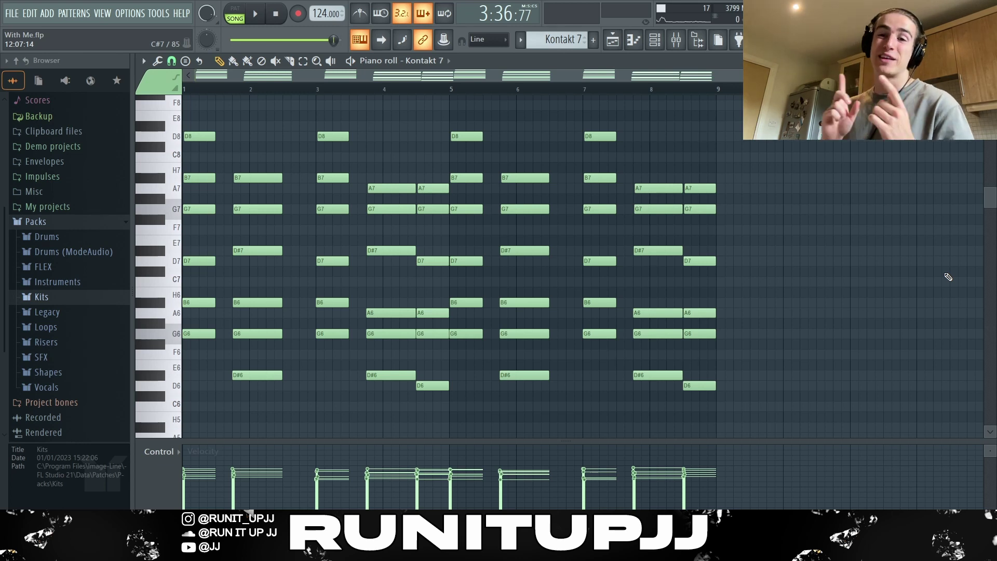
{"action": "key", "text": "space"}
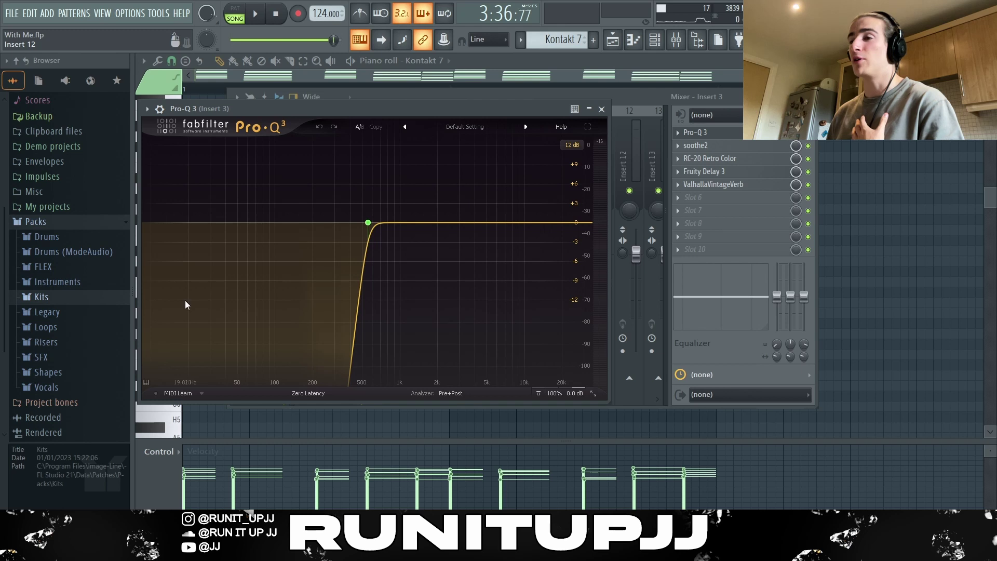
Step: Close Pro-Q 3 and open soothe2 on Insert 3
{"action": "left_click", "coordinate": [601, 109]}
{"action": "left_click", "coordinate": [715, 147]}
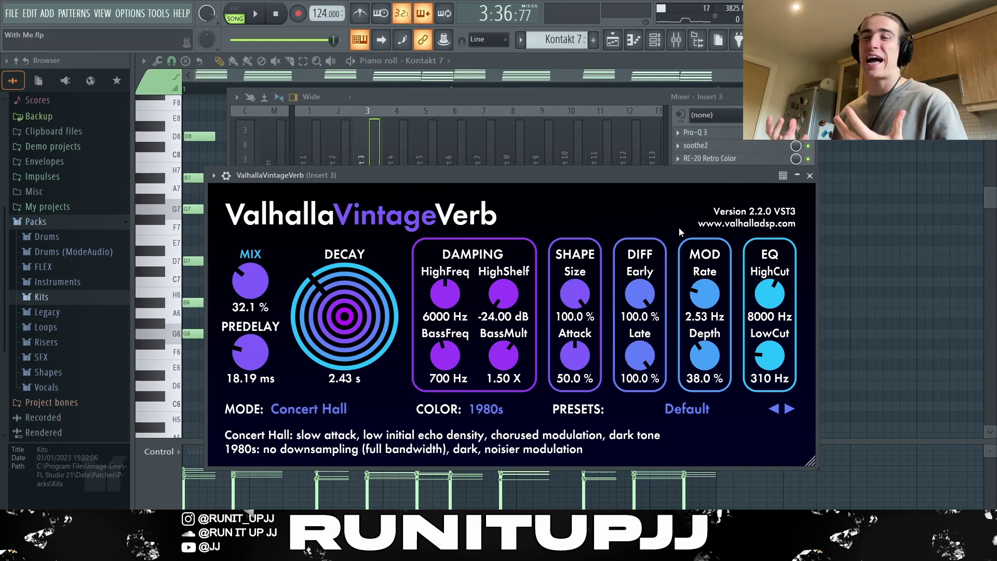
Step: Close the ValhallaVintageVerb window
{"action": "key", "text": "Escape"}
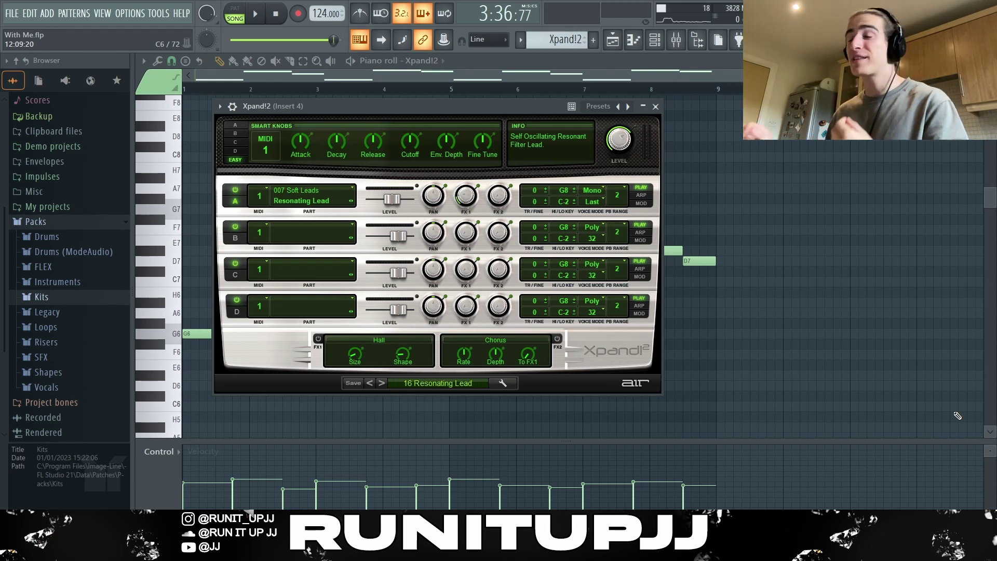
Step: Close Xpand!2, select the G6, C7, D#7 and D7 lead notes, then open the velocity Randomizer
{"action": "left_click", "coordinate": [414, 383]}
{"action": "left_click", "coordinate": [655, 106]}
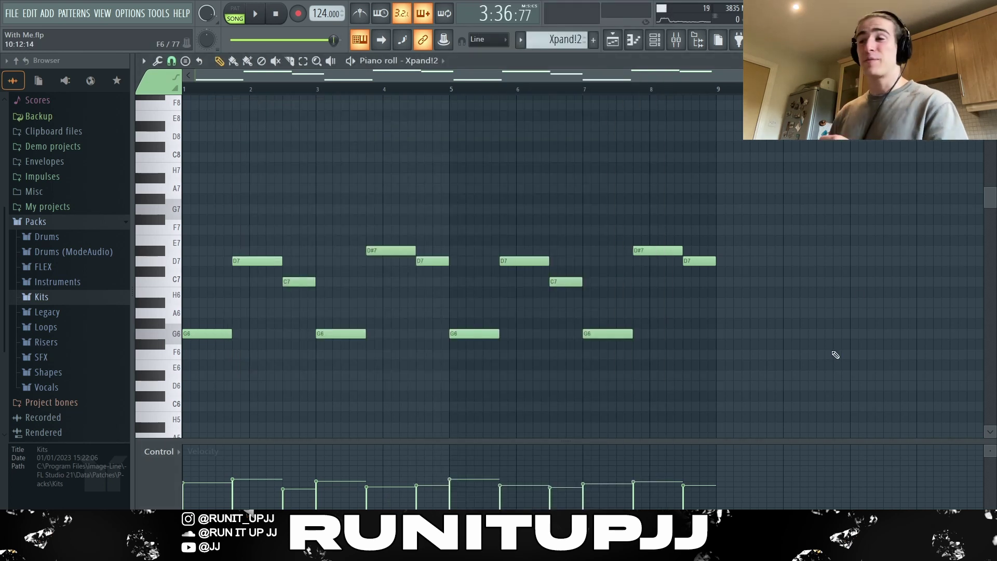
{"action": "left_click_drag", "start_coordinate": [198, 379], "coordinate": [263, 237]}
{"action": "left_click_drag", "start_coordinate": [295, 312], "coordinate": [307, 275]}
{"action": "left_click_drag", "start_coordinate": [368, 245], "coordinate": [435, 285]}
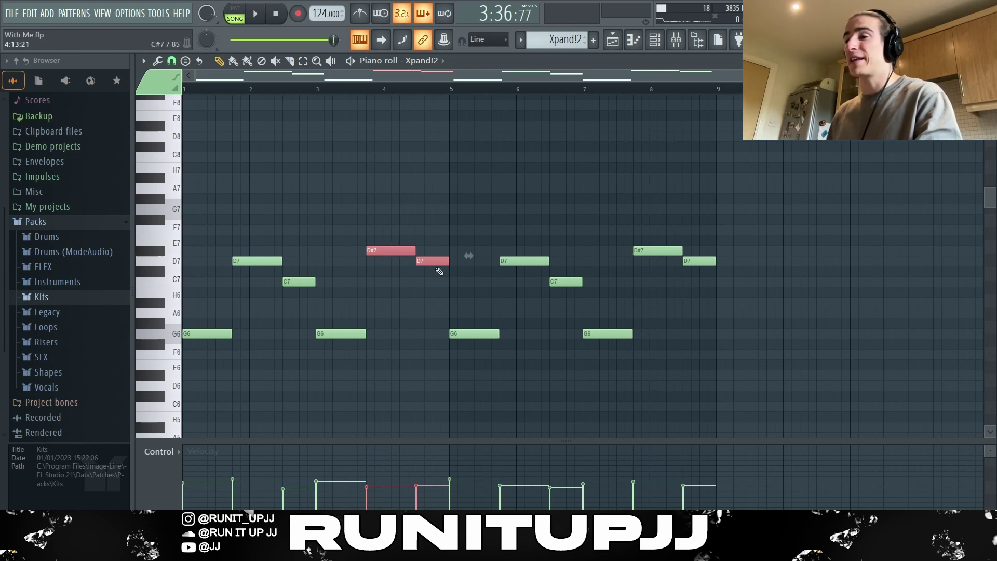
{"action": "key", "text": "ctrl+d"}
{"action": "key", "text": "alt+r"}
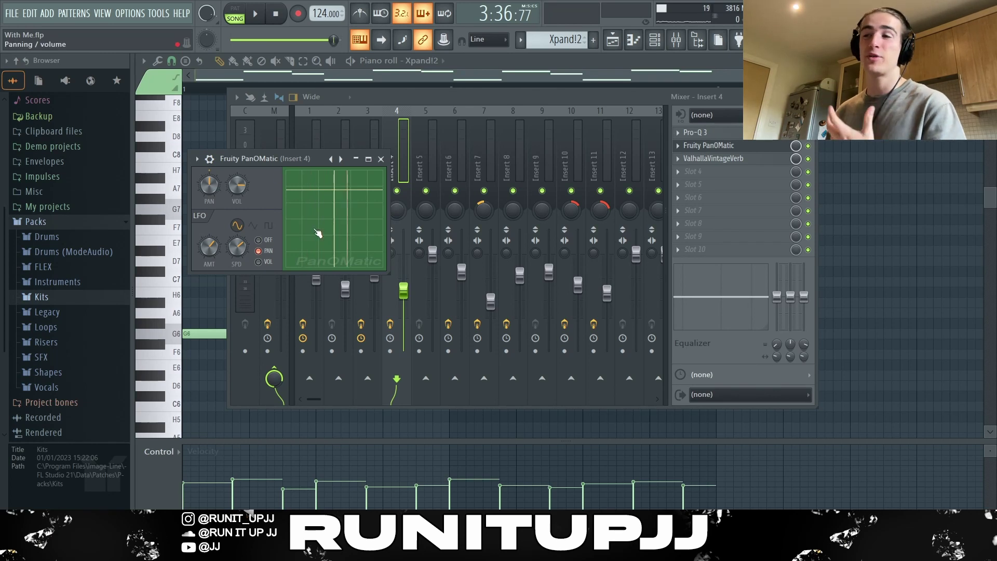
Step: Open ValhallaVintageVerb from Insert 4's effect slots
{"action": "left_click", "coordinate": [714, 158]}
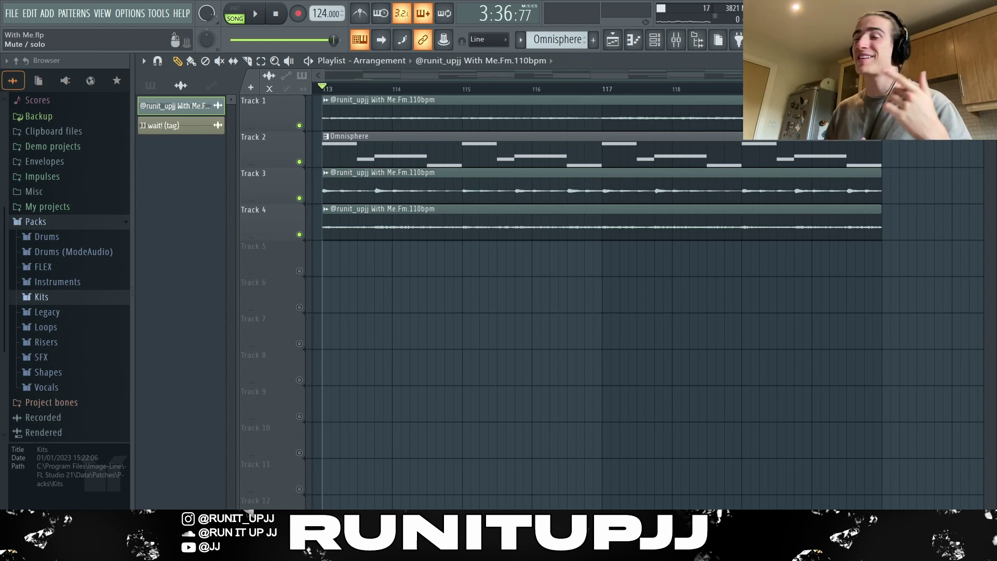
Step: Start playback of the playlist arrangement
{"action": "key", "text": "space"}
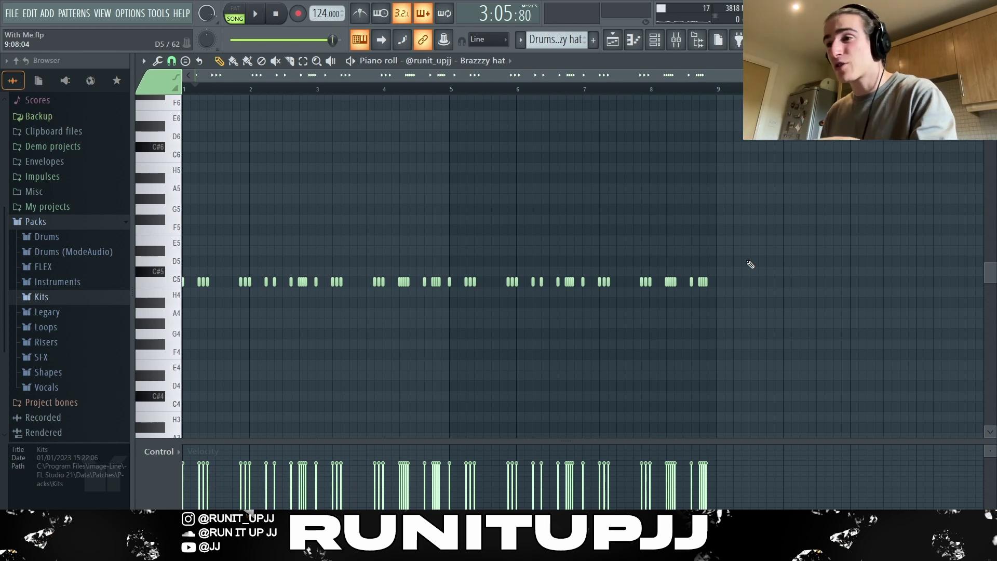
Step: Select groups of Brazzy hat notes in bars 1–3 to turn into rolls
{"action": "left_click_drag", "start_coordinate": [309, 303], "coordinate": [152, 338]}
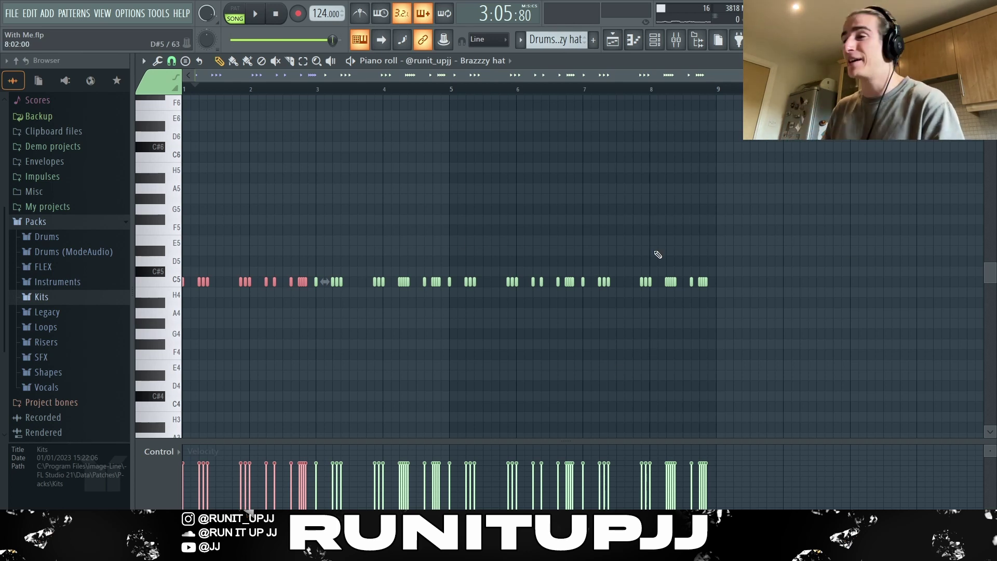
{"action": "scroll", "coordinate": [658, 255], "scroll_direction": "up", "scroll_amount": 3}
{"action": "right_click", "coordinate": [310, 317]}
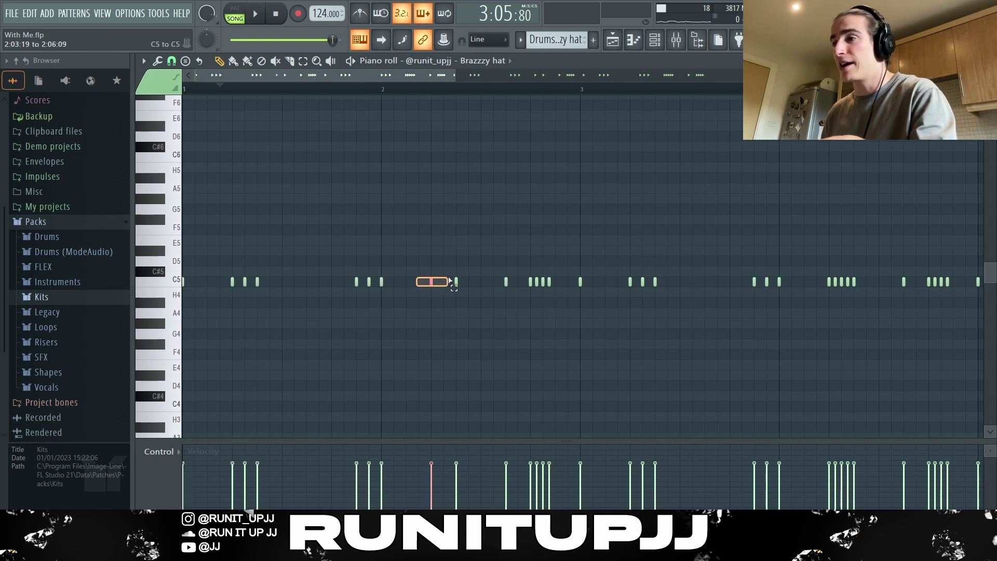
{"action": "left_click_drag", "start_coordinate": [400, 300], "coordinate": [355, 268]}
{"action": "left_click_drag", "start_coordinate": [282, 292], "coordinate": [213, 268]}
Step: Set the grid snap to 1/2 step and pick out the chopped hat roll notes
{"action": "left_click", "coordinate": [171, 61]}
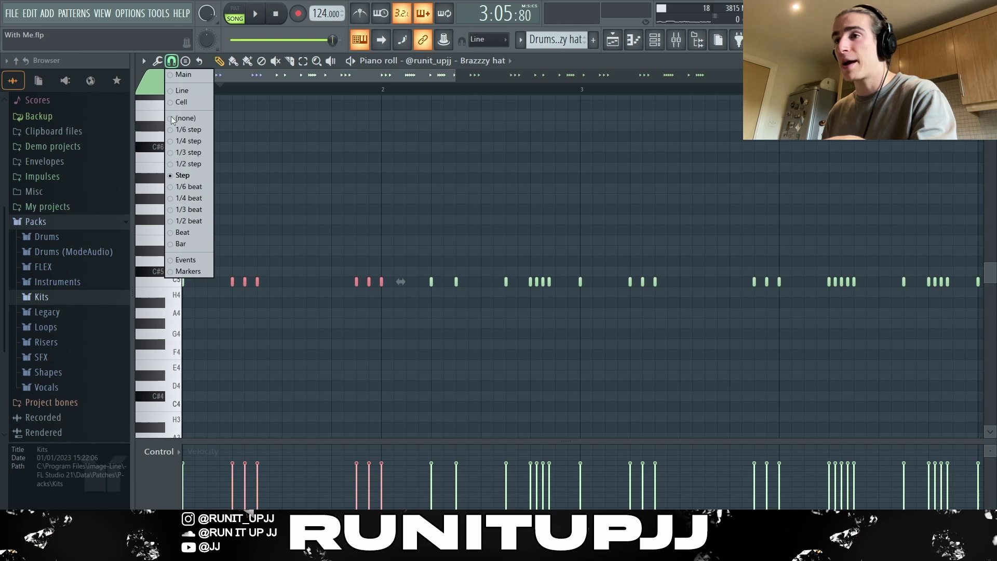
{"action": "left_click", "coordinate": [178, 165]}
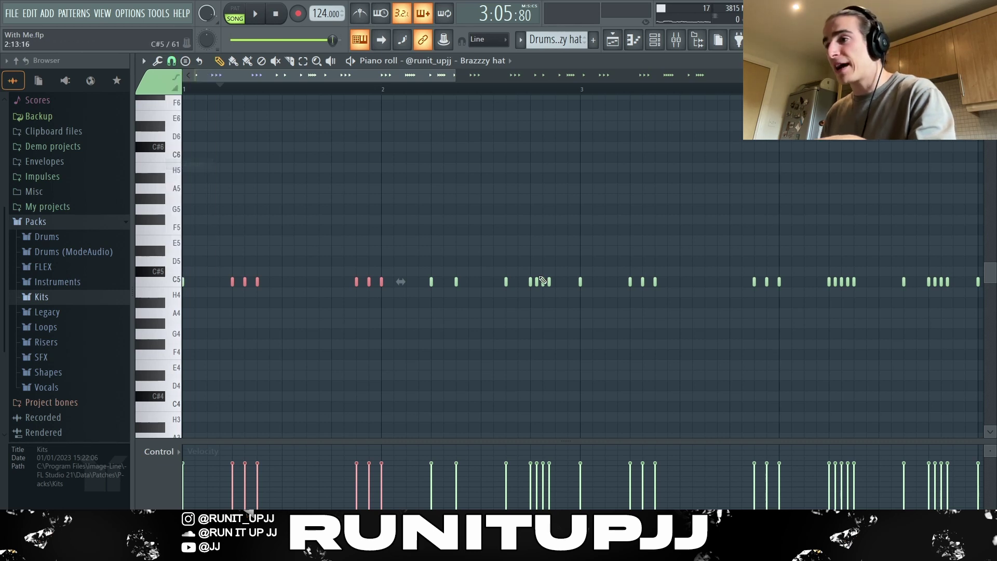
{"action": "scroll", "coordinate": [553, 301], "scroll_direction": "up", "scroll_amount": 3}
{"action": "left_click_drag", "start_coordinate": [572, 292], "coordinate": [488, 289]}
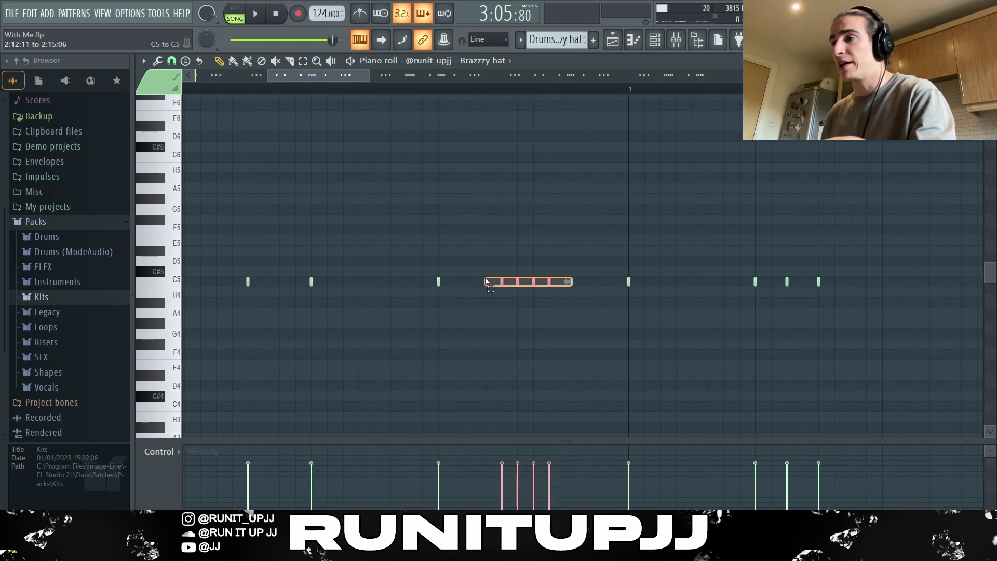
{"action": "left_click", "coordinate": [442, 314]}
Step: Mark the bar 1–3 time range, clear it, and play the hat pattern
{"action": "scroll", "coordinate": [412, 307], "scroll_direction": "down", "scroll_amount": 3}
{"action": "scroll", "coordinate": [395, 301], "scroll_direction": "down", "scroll_amount": 3}
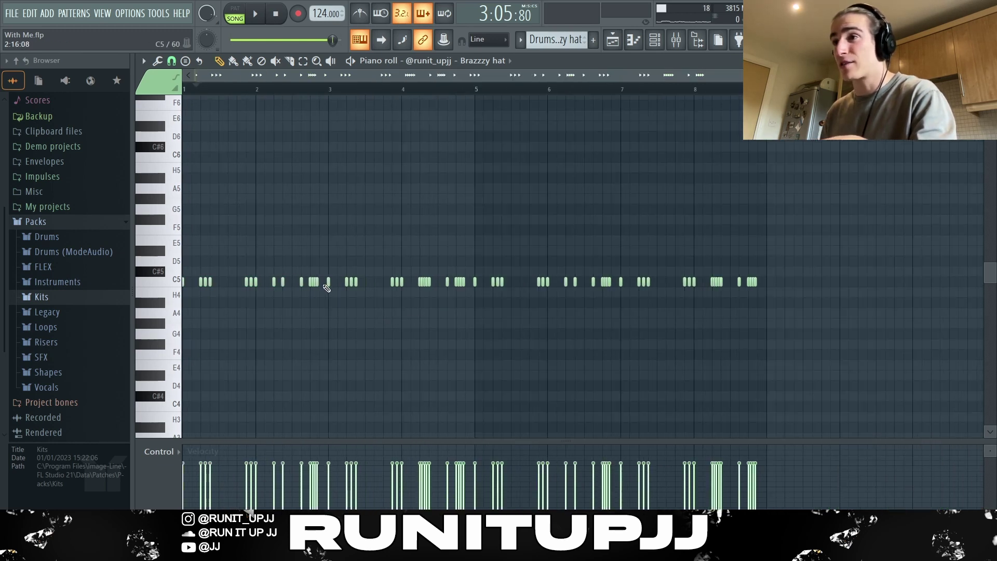
{"action": "left_click_drag", "start_coordinate": [321, 96], "coordinate": [159, 120]}
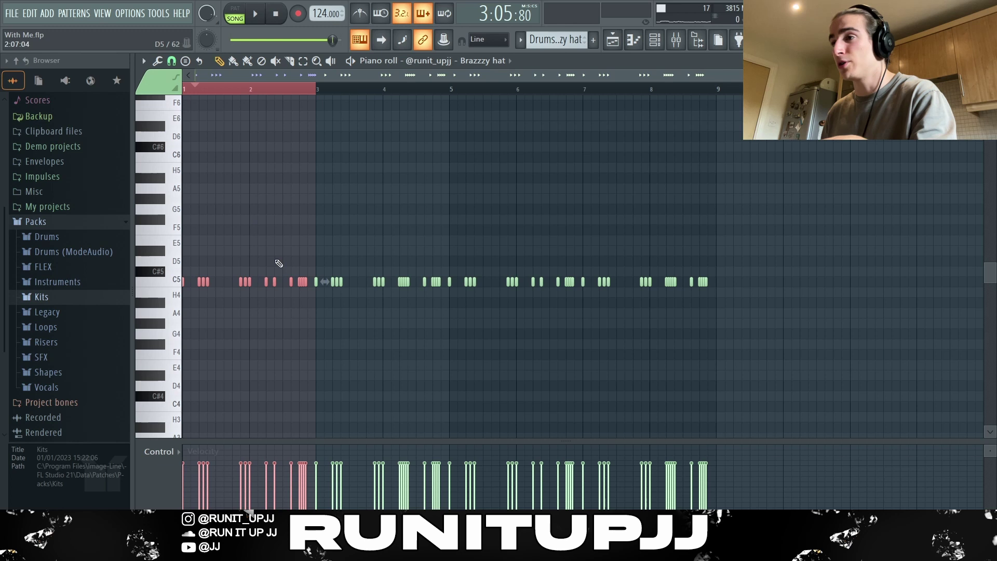
{"action": "left_click", "coordinate": [620, 302]}
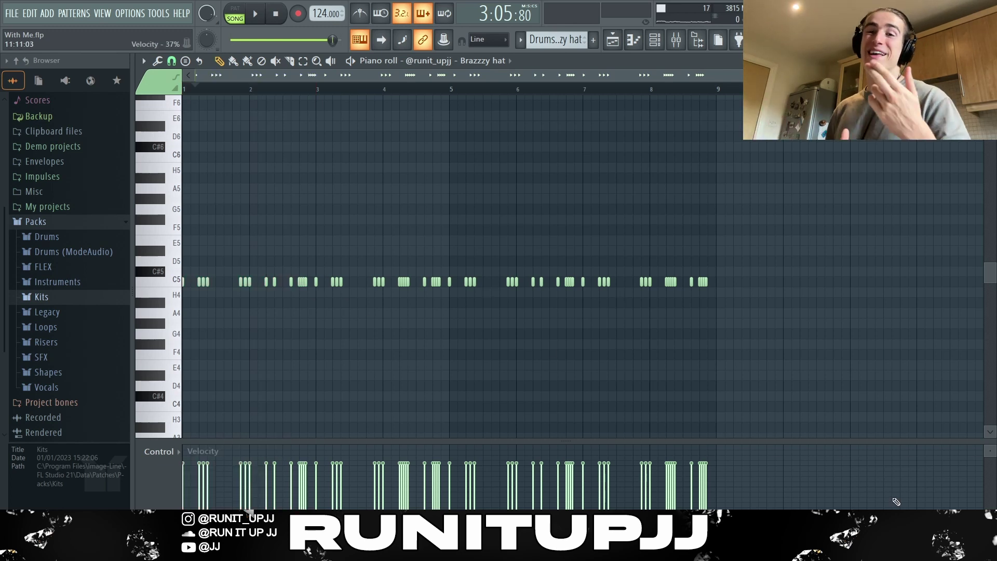
{"action": "key", "text": "space"}
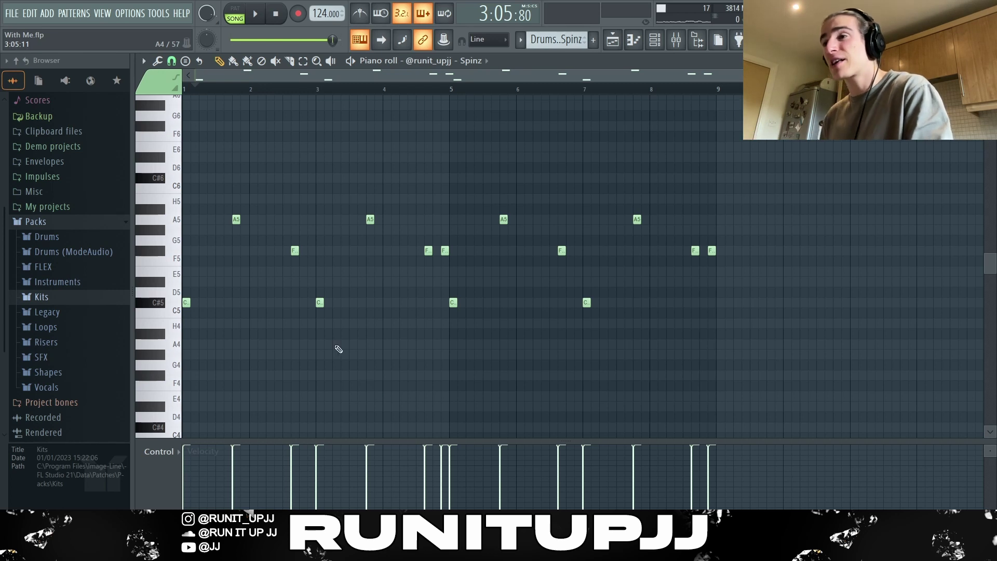
Step: Marquee-select the Spinz note groups: the A5 and two F notes, then the bar 4 group
{"action": "left_click_drag", "start_coordinate": [311, 324], "coordinate": [183, 162]}
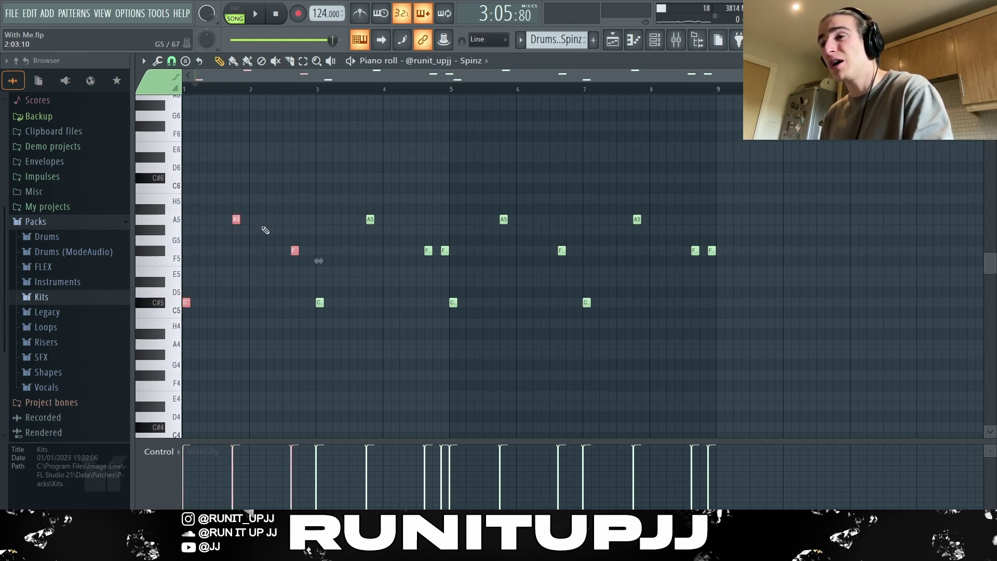
{"action": "right_click", "coordinate": [287, 333]}
{"action": "left_click_drag", "start_coordinate": [309, 335], "coordinate": [183, 174]}
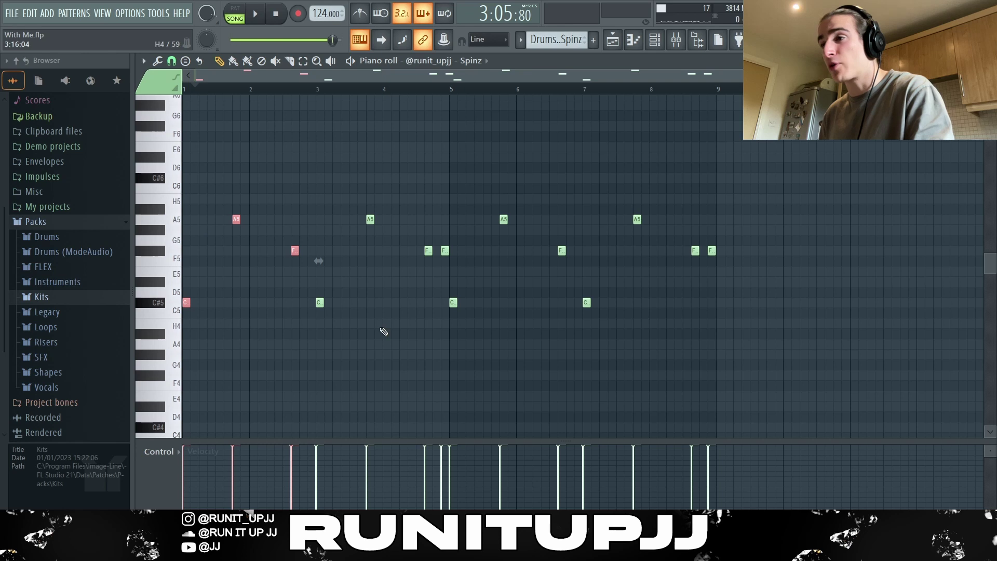
{"action": "left_click_drag", "start_coordinate": [450, 327], "coordinate": [316, 164]}
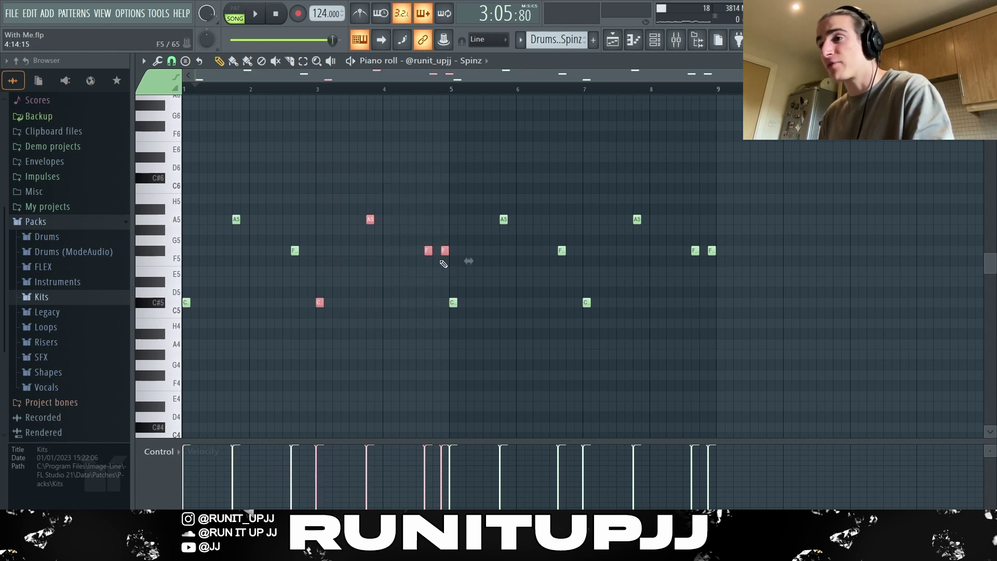
{"action": "left_click", "coordinate": [445, 250]}
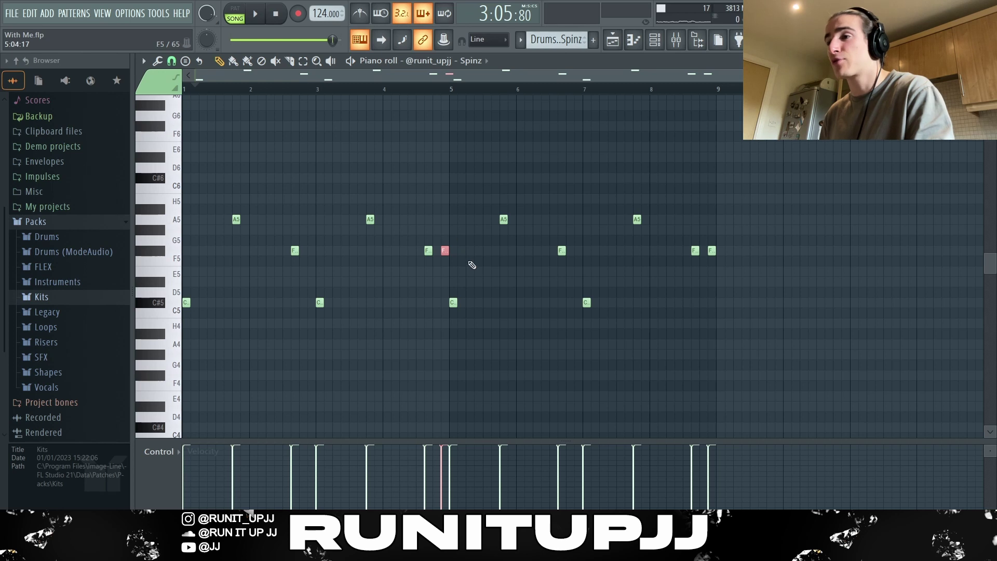
{"action": "left_click", "coordinate": [448, 232]}
Step: Pick the C5, A5 and F5 notes, select all Spinz notes, then show the Classic rack pattern
{"action": "left_click", "coordinate": [186, 303]}
{"action": "left_click", "coordinate": [235, 219]}
{"action": "left_click", "coordinate": [294, 250]}
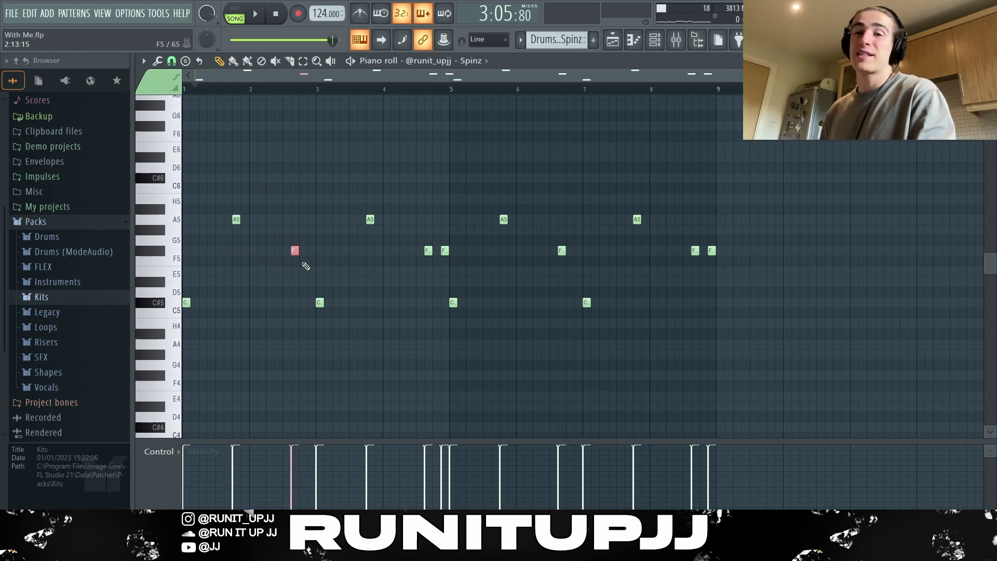
{"action": "left_click", "coordinate": [397, 300]}
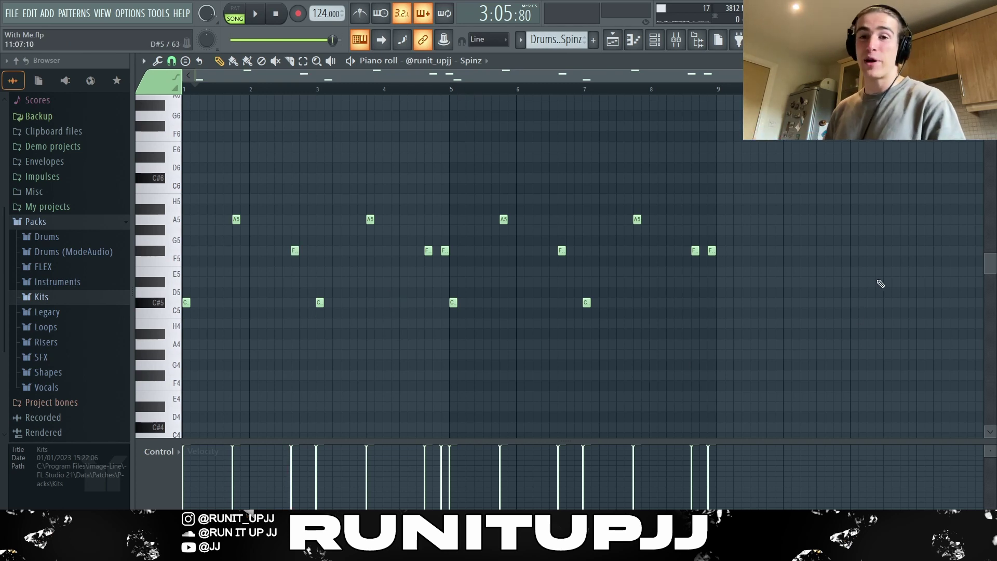
{"action": "key", "text": "ctrl+a"}
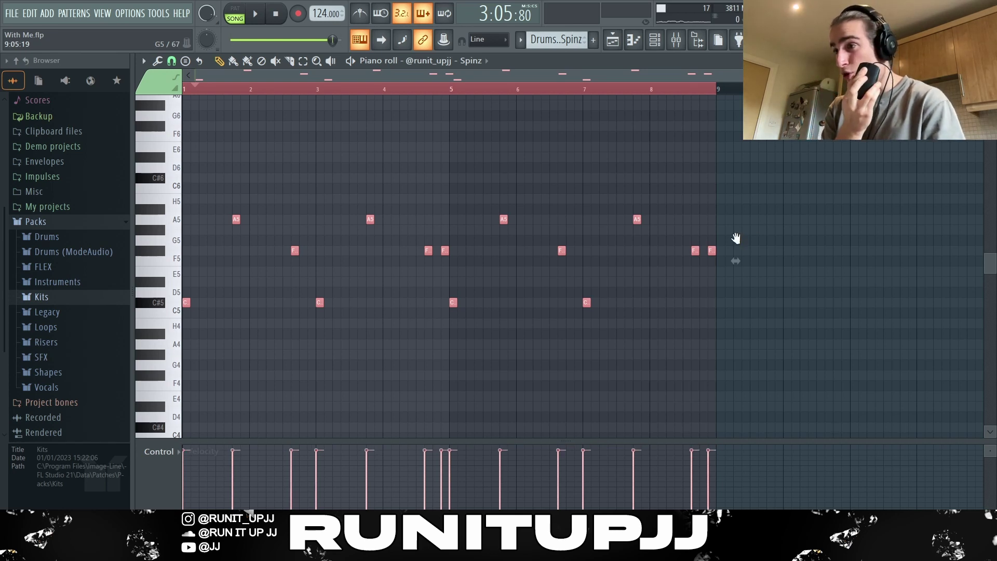
{"action": "scroll", "coordinate": [737, 240], "scroll_direction": "up", "scroll_amount": 2}
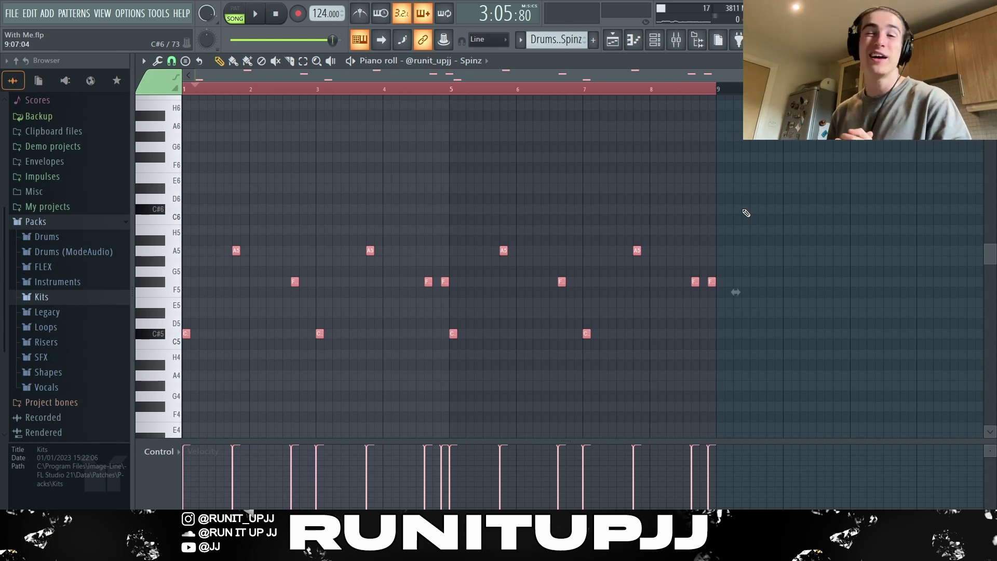
{"action": "key", "text": "Down"}
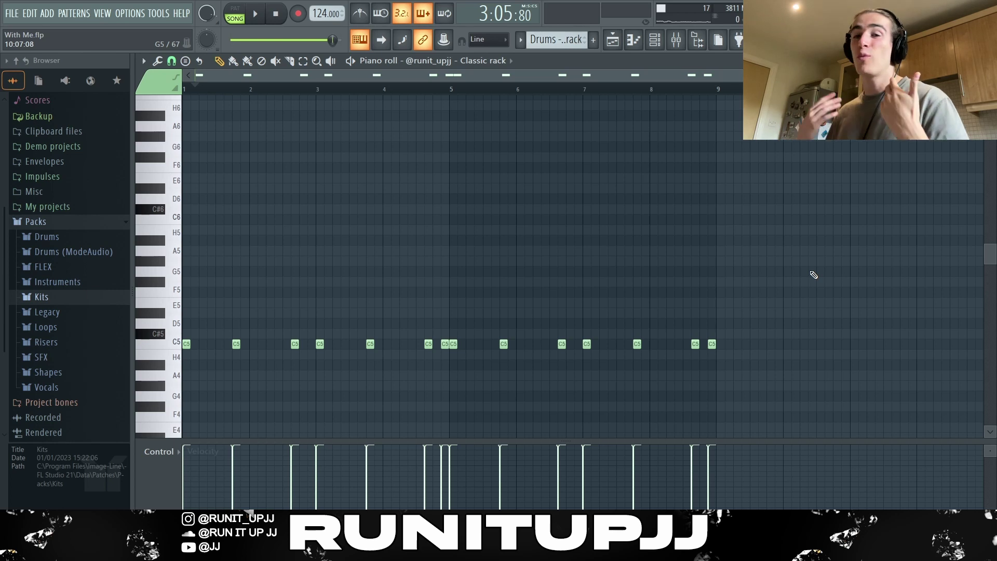
Step: Switch the piano roll back to the Spinz pattern and play it
{"action": "key", "text": "Up"}
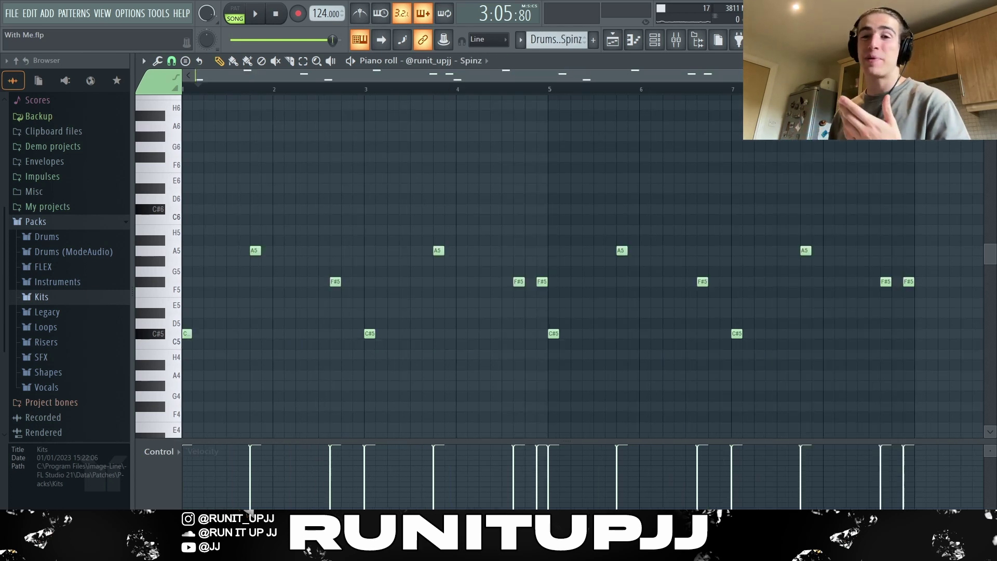
{"action": "key", "text": "space"}
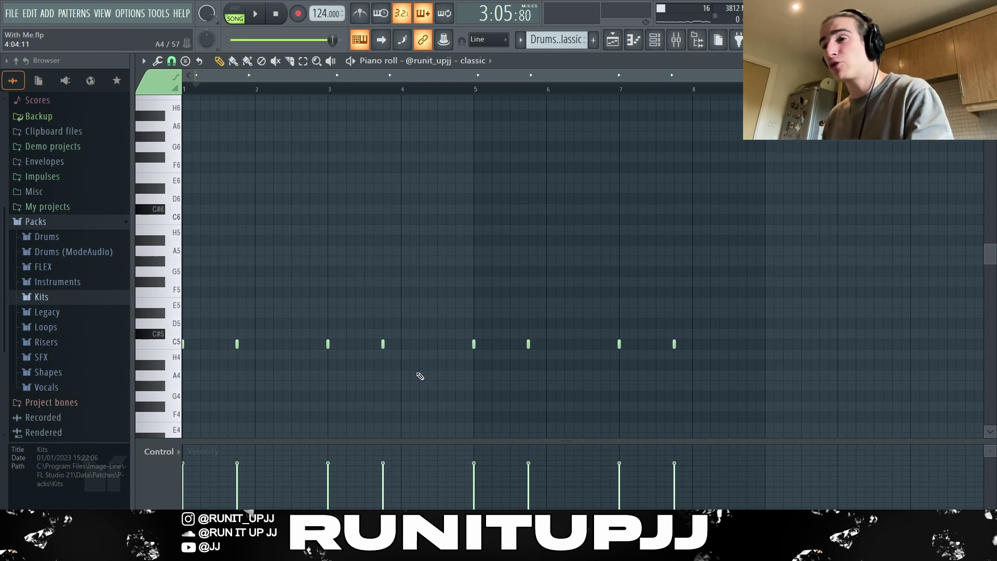
Step: Select all eight classic C5 hits, then box-select the note pairs around bars 3 and 5
{"action": "double_click", "coordinate": [177, 344]}
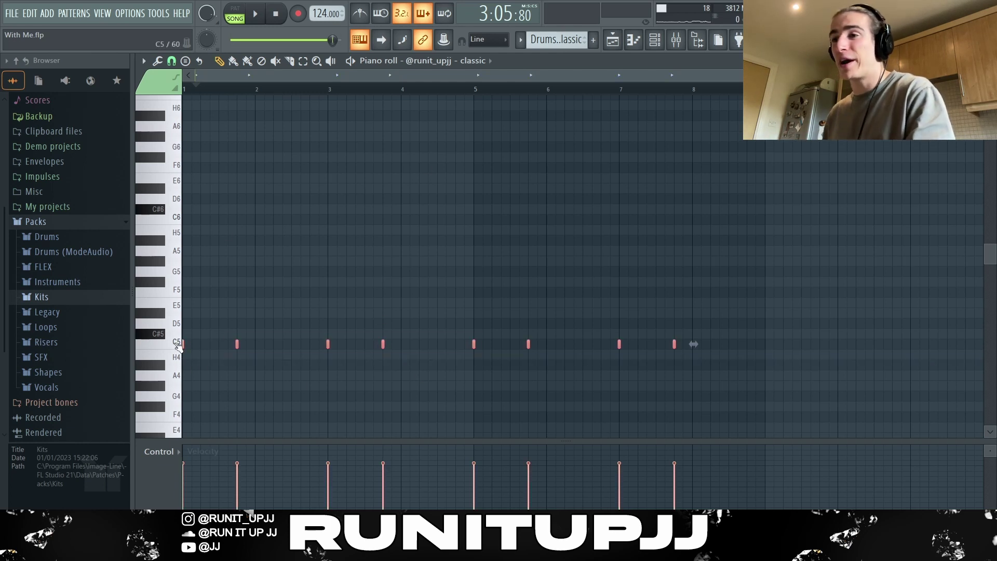
{"action": "left_click", "coordinate": [259, 356]}
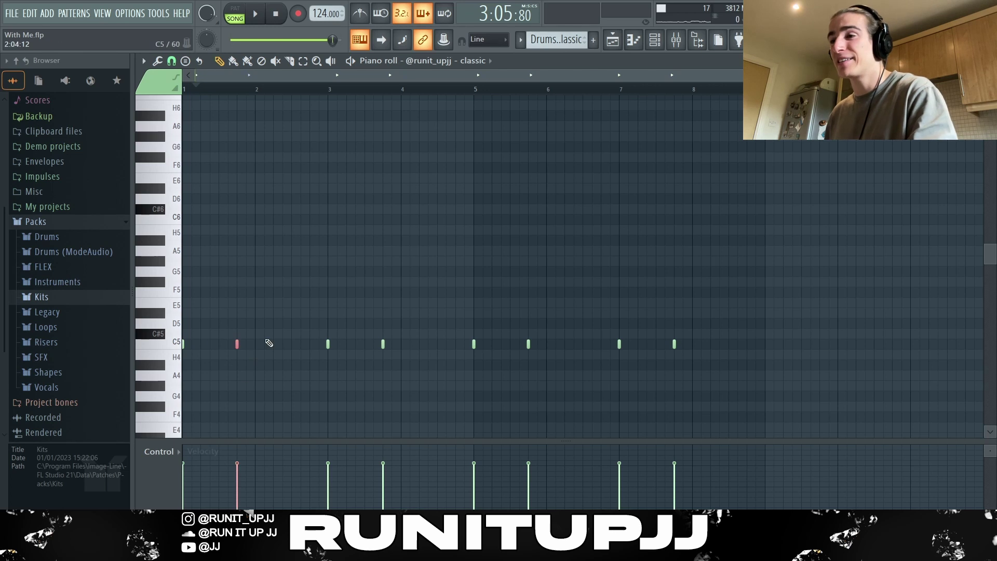
{"action": "left_click_drag", "start_coordinate": [423, 370], "coordinate": [293, 312]}
{"action": "left_click_drag", "start_coordinate": [549, 382], "coordinate": [416, 289]}
{"action": "left_click", "coordinate": [830, 328]}
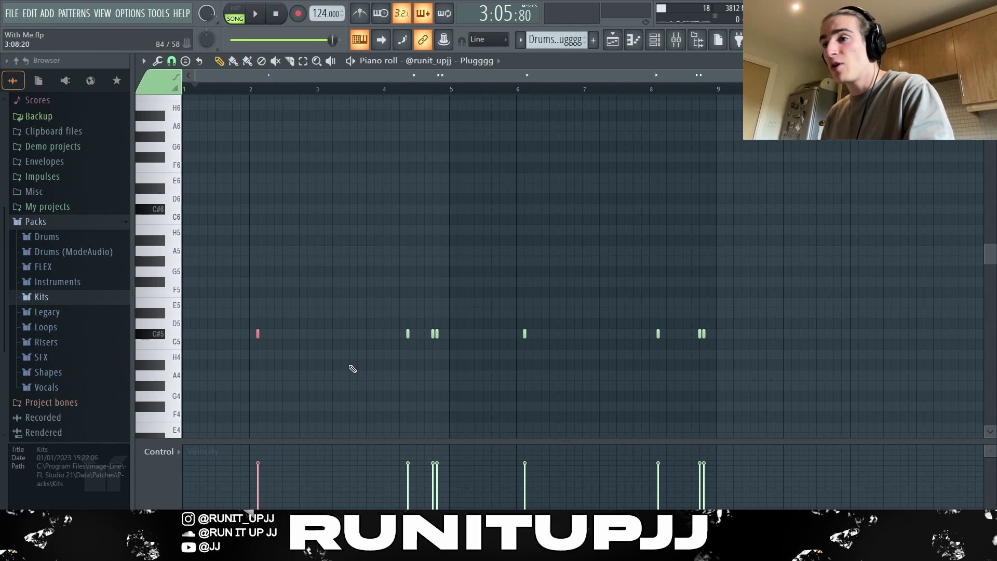
Step: Select Plug notes near bars 2 and 4.75 and bars 1–5, then return to the Playlist with F5
{"action": "left_click_drag", "start_coordinate": [418, 348], "coordinate": [387, 312]}
{"action": "scroll", "coordinate": [436, 356], "scroll_direction": "up", "scroll_amount": 2}
{"action": "left_click_drag", "start_coordinate": [459, 318], "coordinate": [427, 350]}
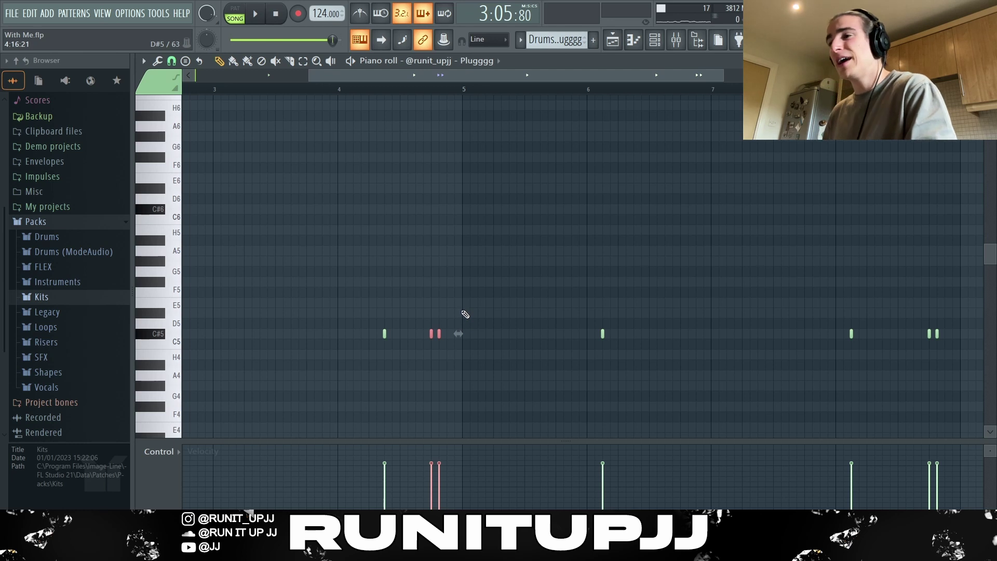
{"action": "scroll", "coordinate": [462, 312], "scroll_direction": "down", "scroll_amount": 2}
{"action": "left_click_drag", "start_coordinate": [451, 90], "coordinate": [2, 226]}
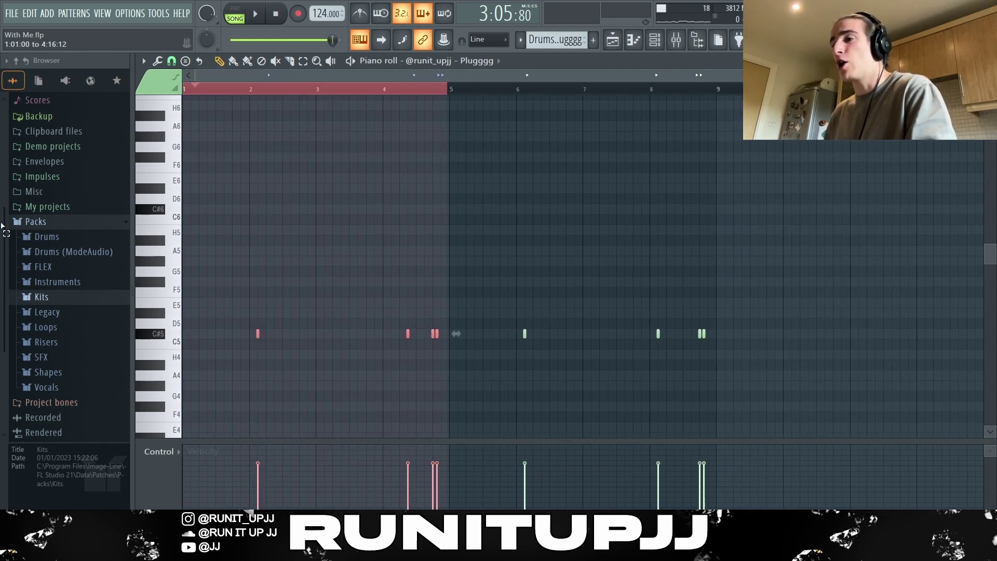
{"action": "key", "text": "F5"}
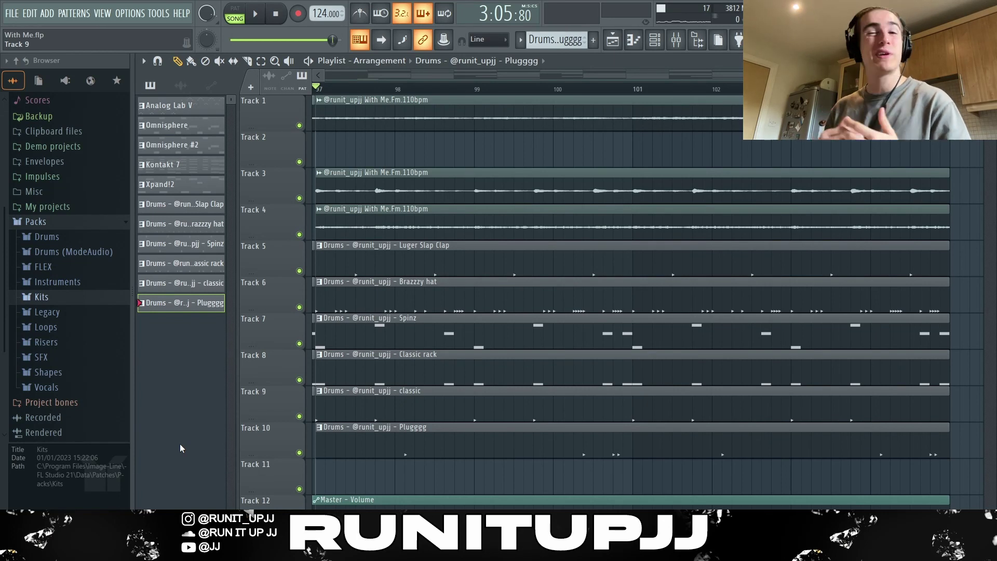
Step: Play the full arrangement from bar 1
{"action": "key", "text": "space"}
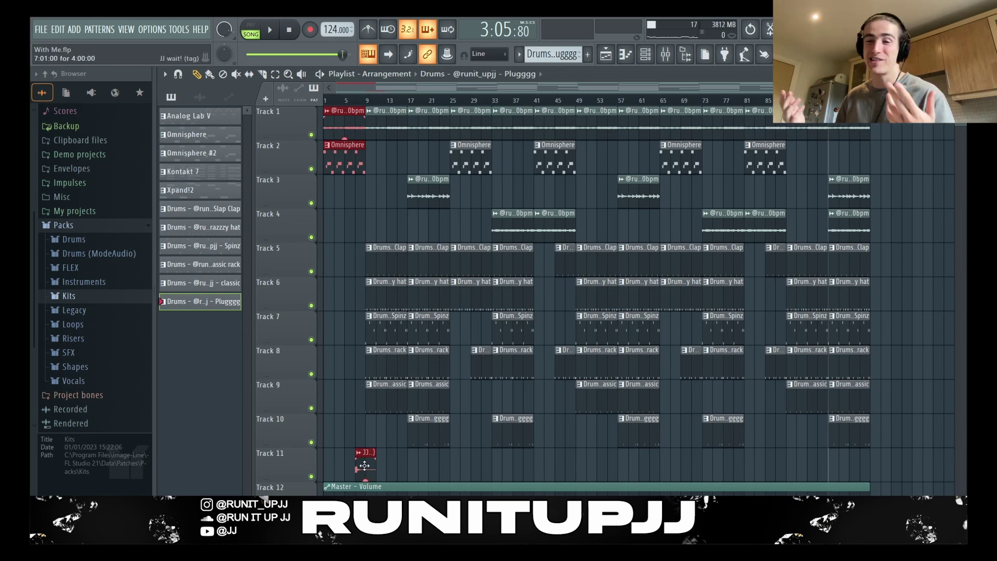
{"action": "left_click_drag", "start_coordinate": [366, 107], "coordinate": [484, 436]}
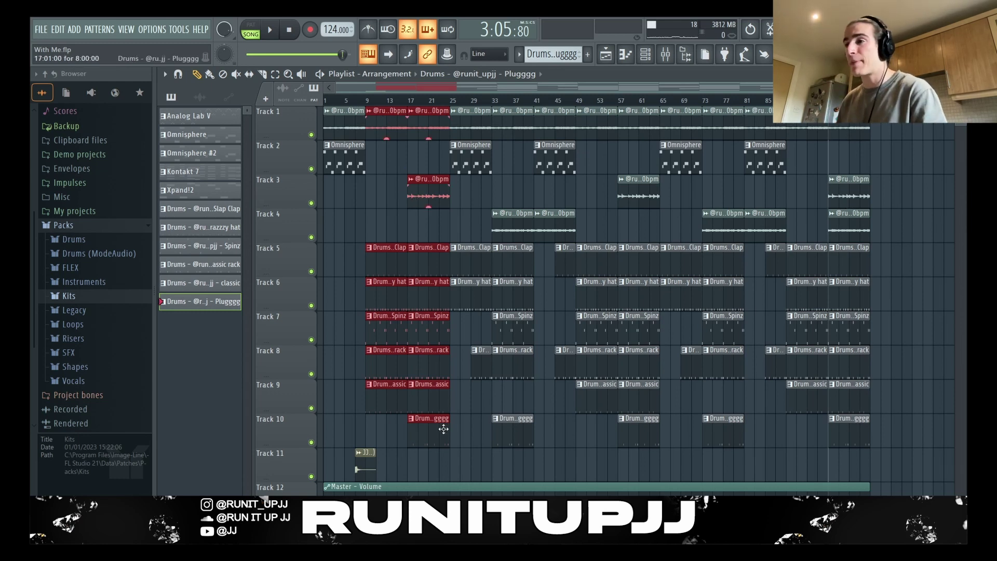
{"action": "left_click_drag", "start_coordinate": [451, 103], "coordinate": [579, 447]}
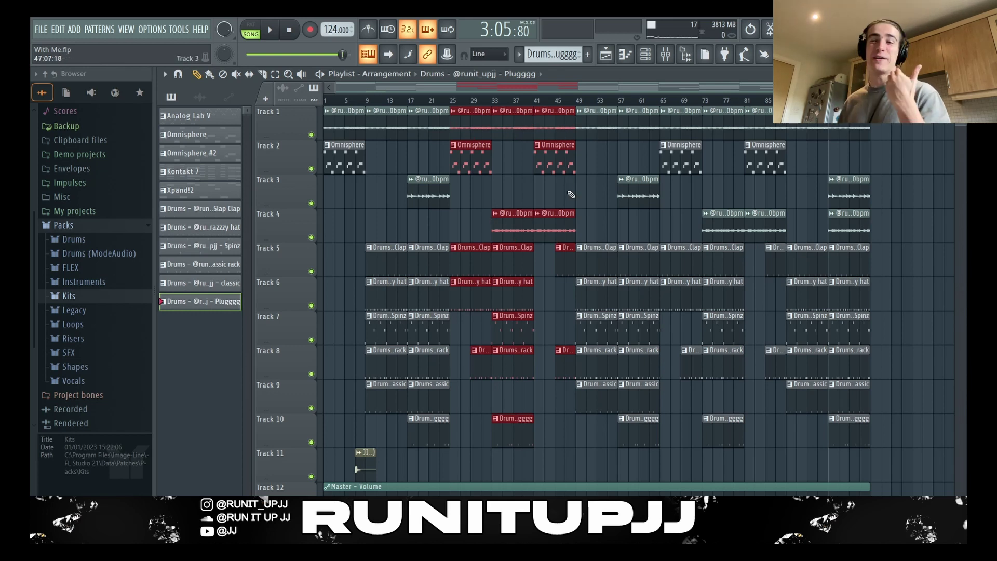
{"action": "double_click", "coordinate": [604, 194]}
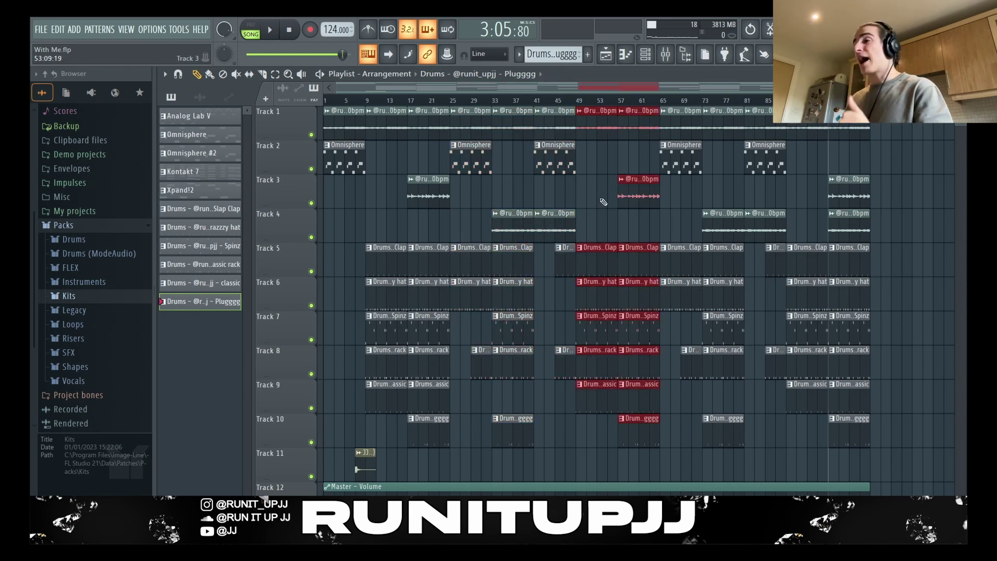
{"action": "double_click", "coordinate": [680, 197]}
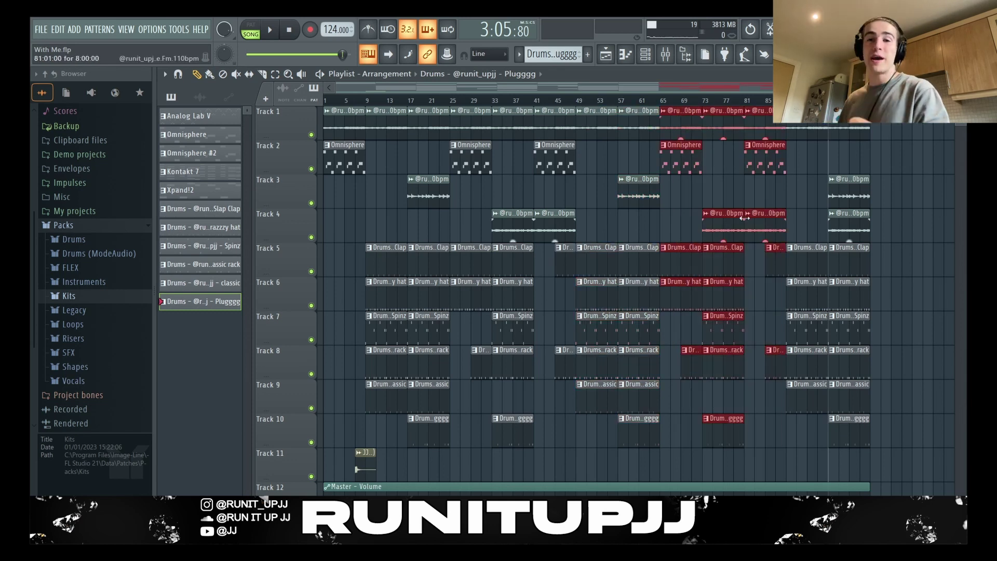
{"action": "double_click", "coordinate": [810, 219]}
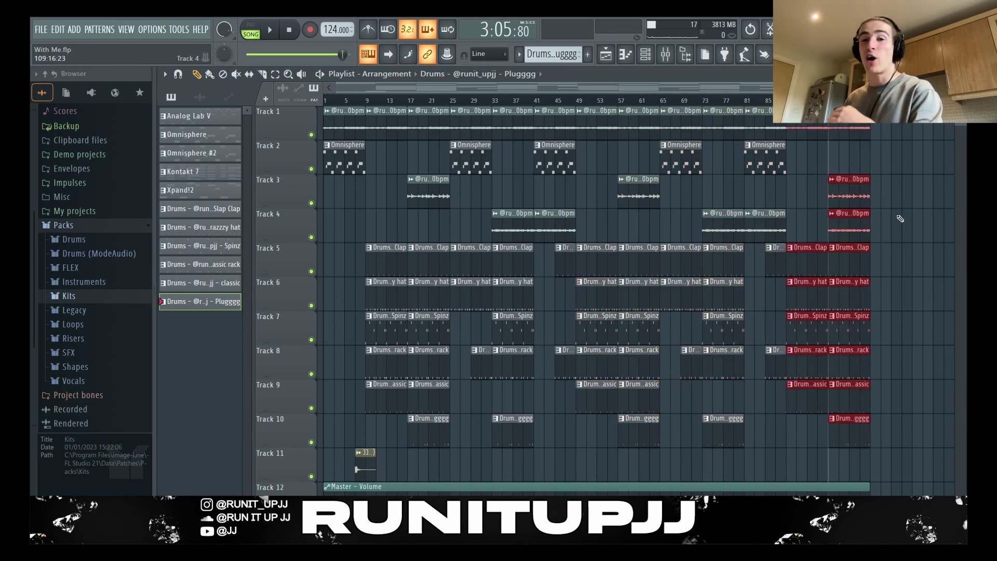